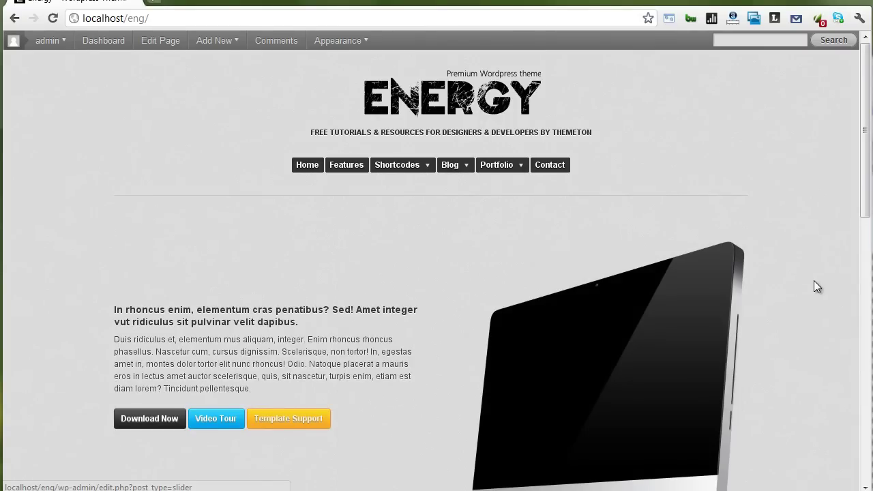
Go from the Dashboard to the Slideshow > Slideshows list and open Home Slide 1
scroll(471, 300, down, 1)
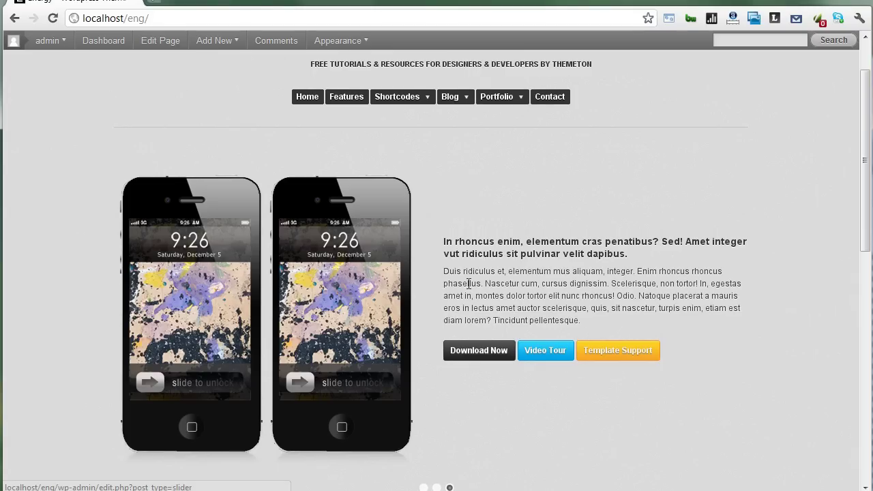
click(98, 42)
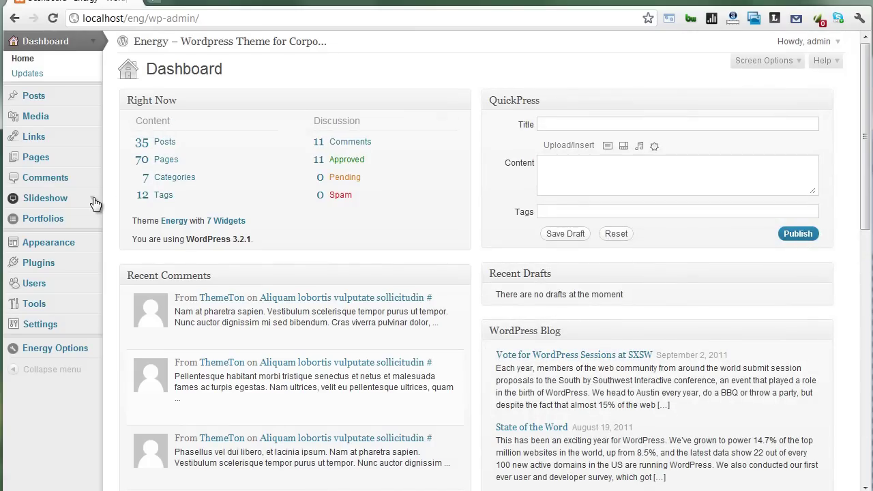
click(93, 200)
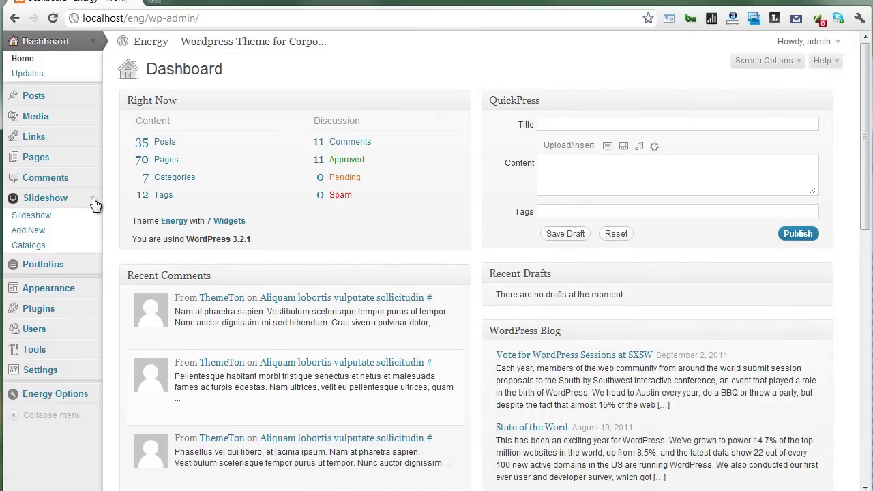
click(50, 216)
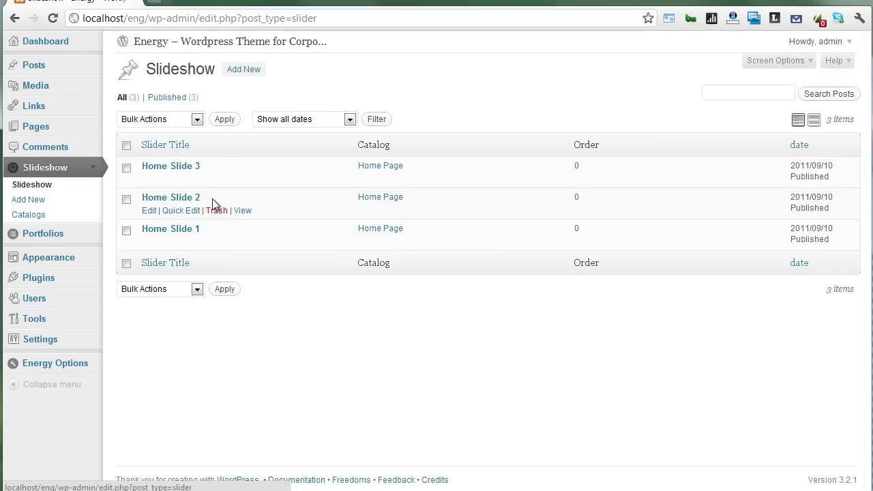
mouse_move(187, 183)
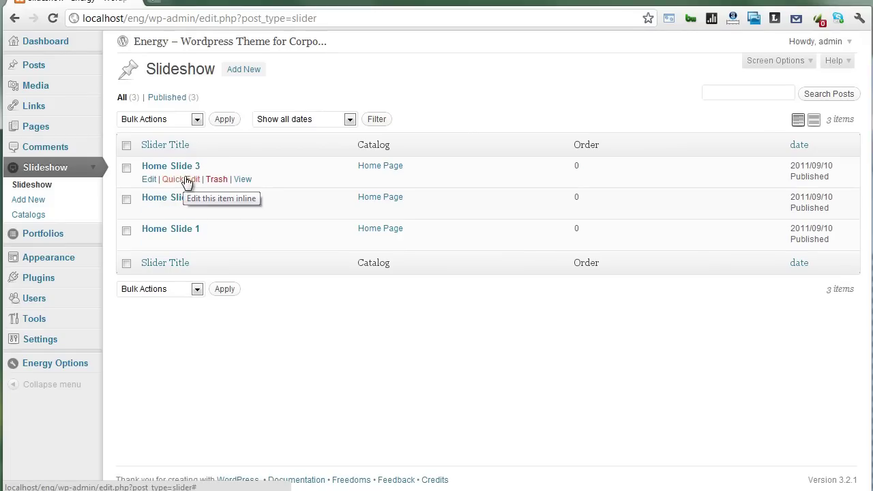
click(182, 230)
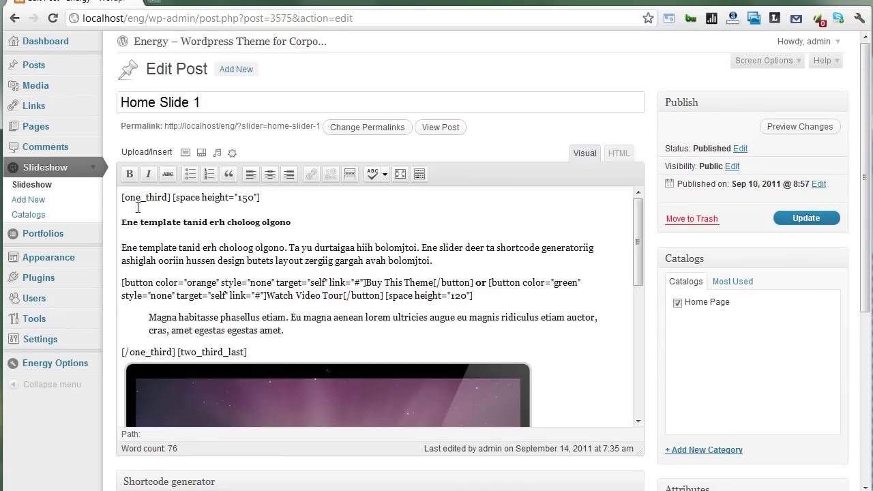
Inspect the [one_third] column shortcodes and the indented Magna paragraph in the slide body
drag(122, 197, 281, 330)
click(240, 316)
scroll(208, 351, down, 5)
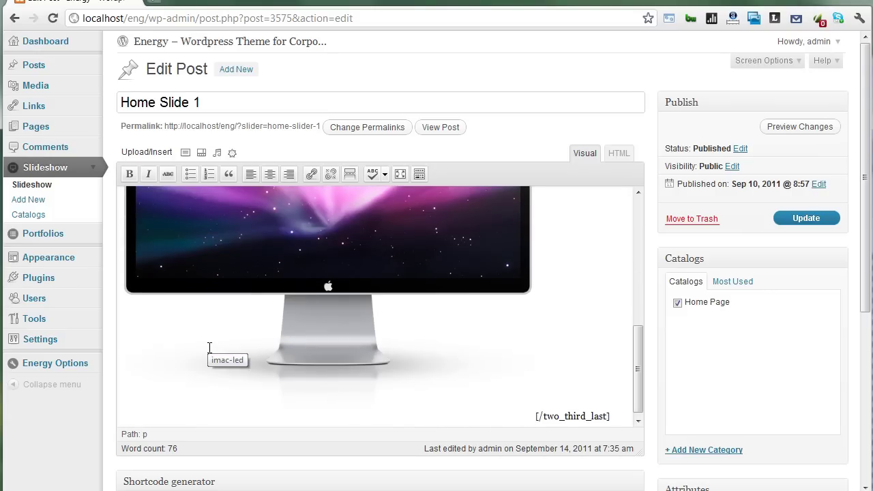
scroll(209, 348, up, 5)
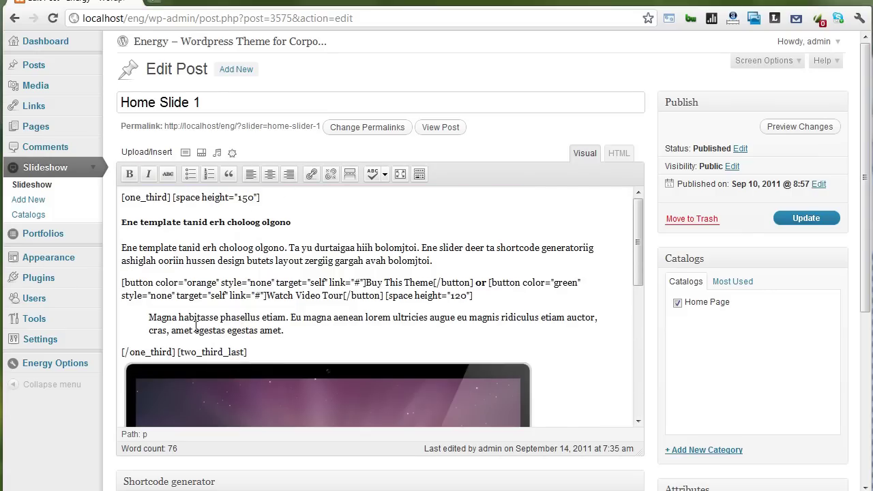
click(196, 326)
scroll(196, 326, down, 3)
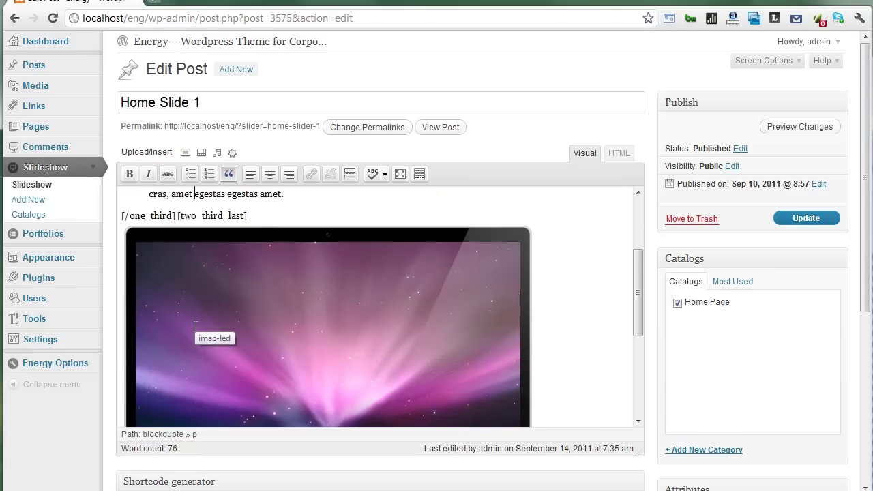
scroll(202, 325, down, 5)
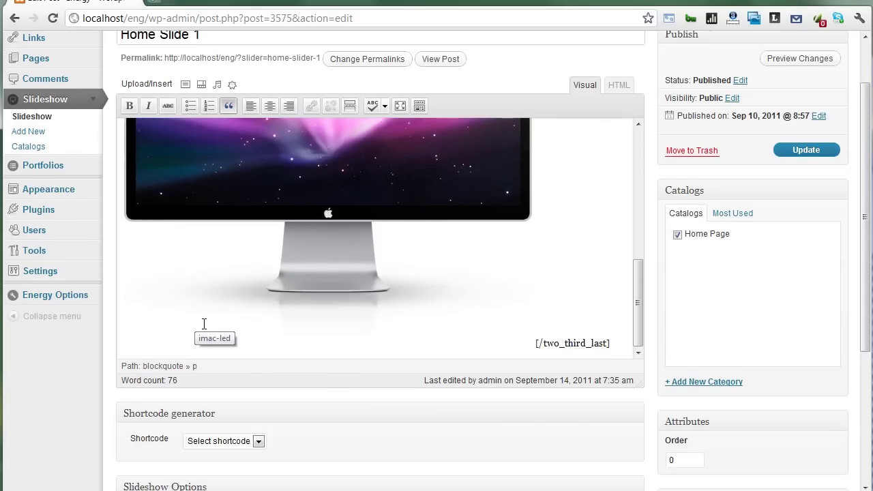
scroll(205, 321, down, 2)
click(259, 305)
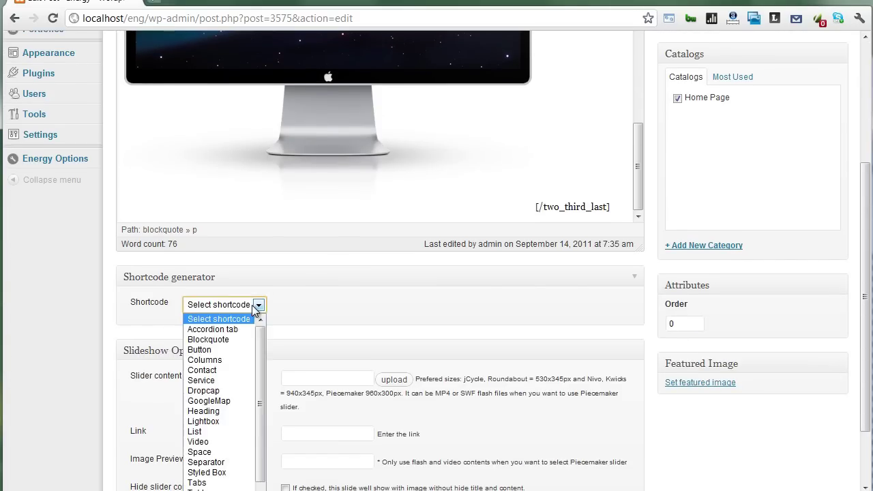
scroll(251, 304, down, 1)
click(259, 221)
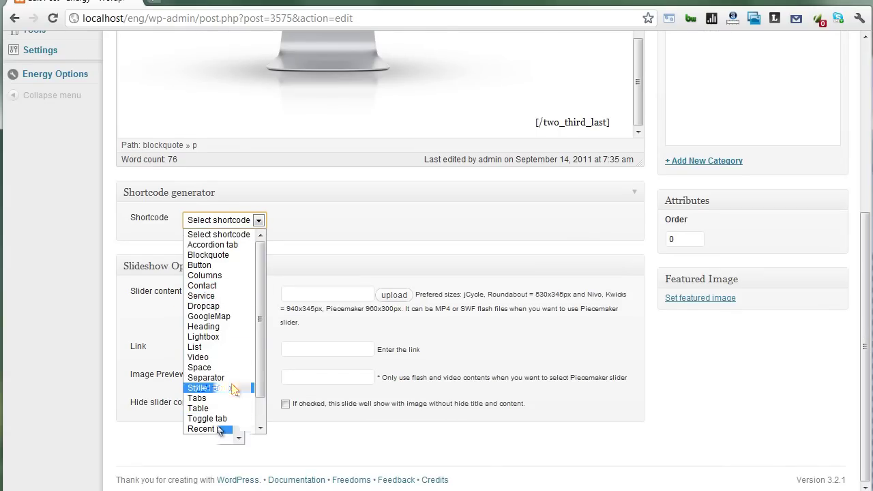
scroll(240, 428, down, 1)
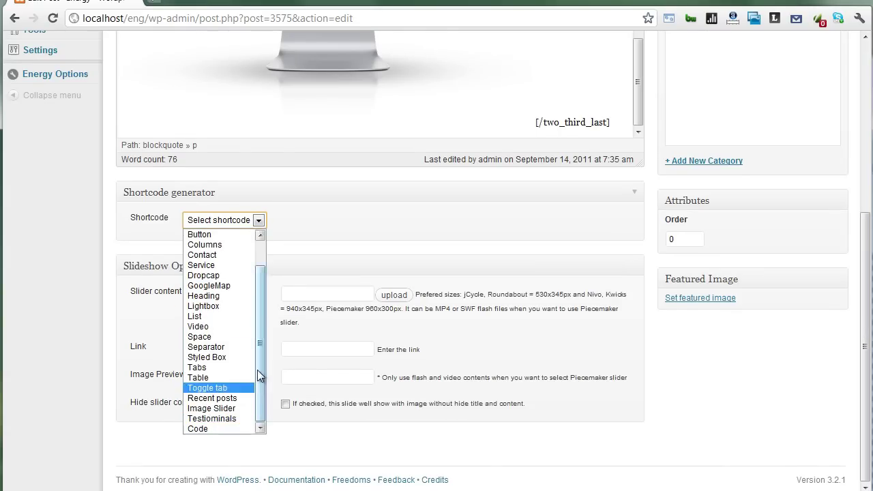
scroll(257, 370, up, 1)
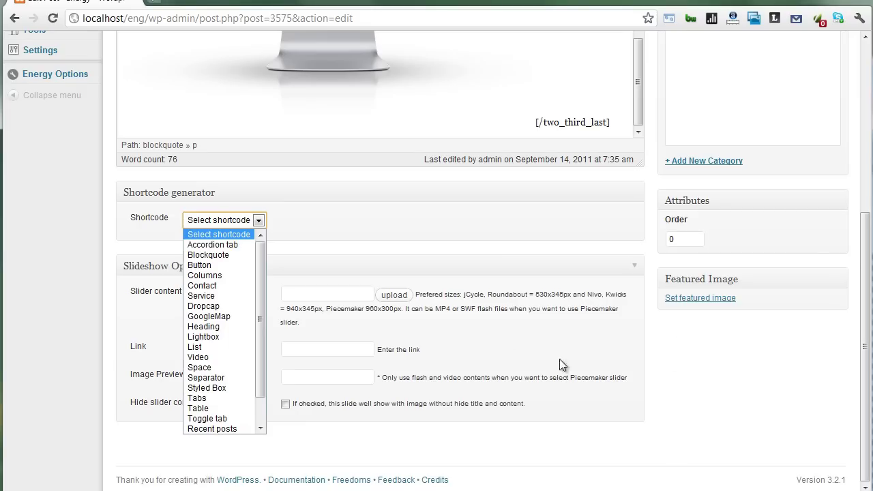
click(279, 231)
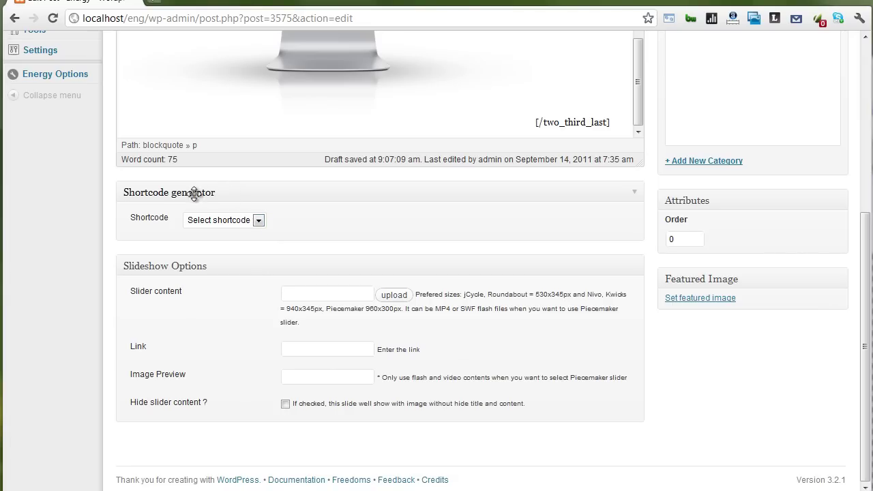
scroll(194, 179, up, 1)
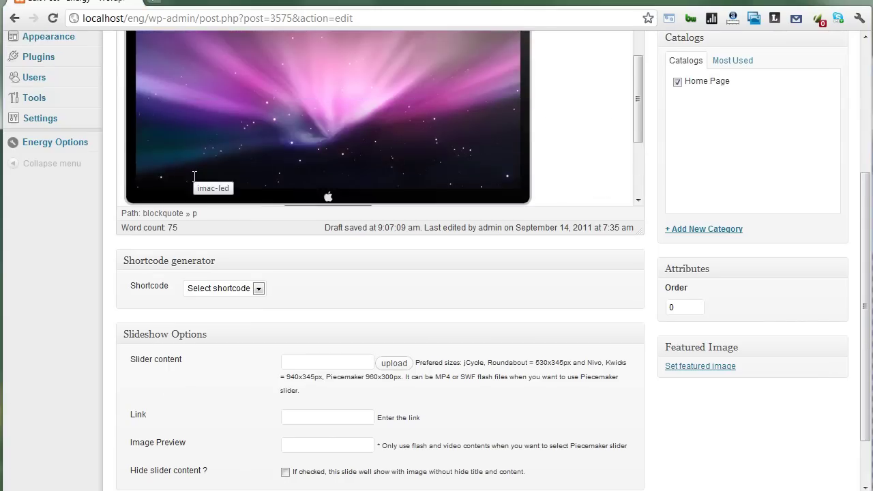
scroll(194, 178, up, 5)
On the Slideshow > Catalogs page, create a catalog named 'New slider'
click(48, 219)
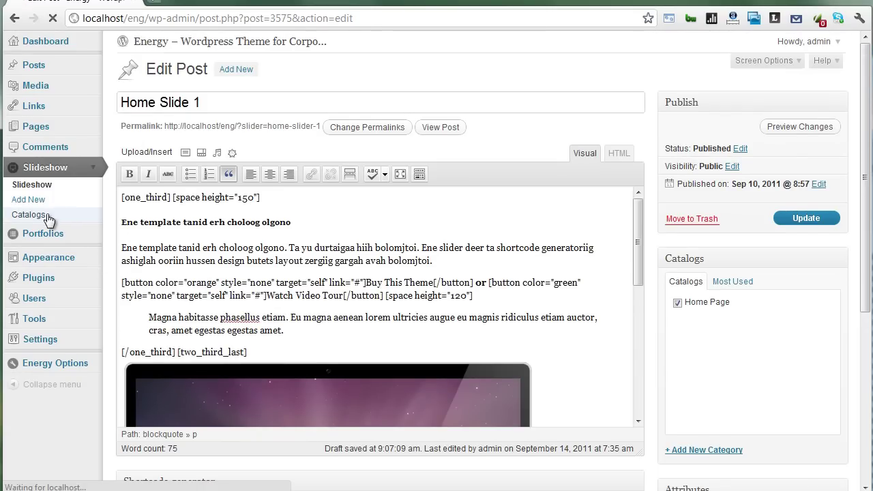
click(143, 153)
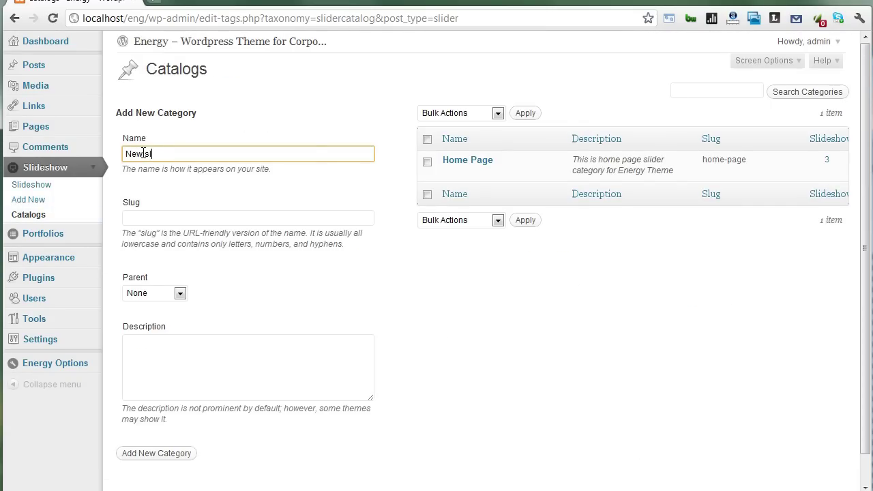
click(164, 453)
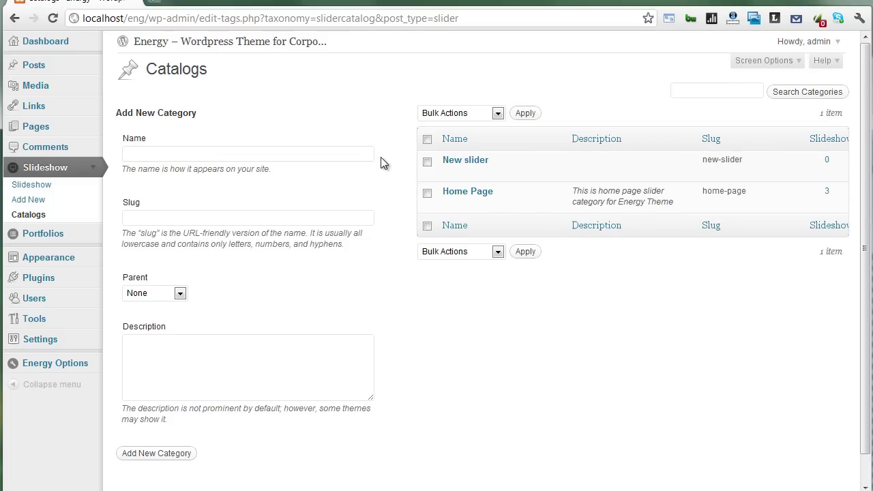
mouse_move(444, 176)
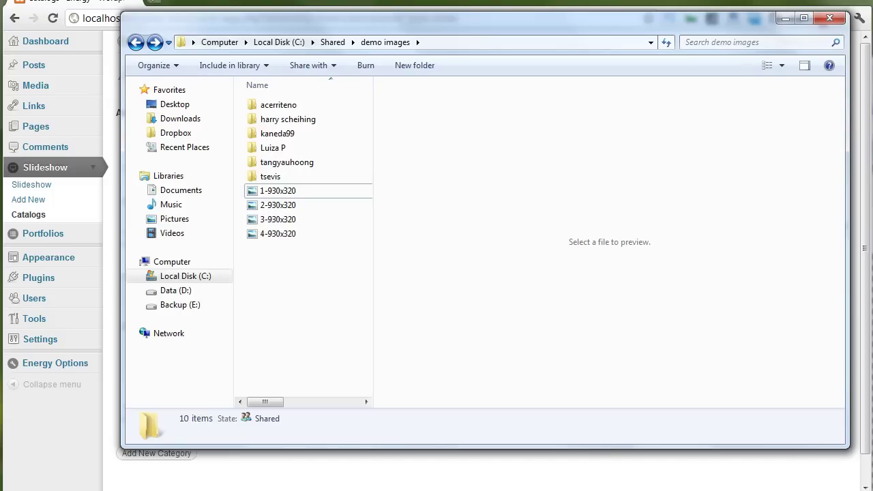
click(161, 488)
click(278, 194)
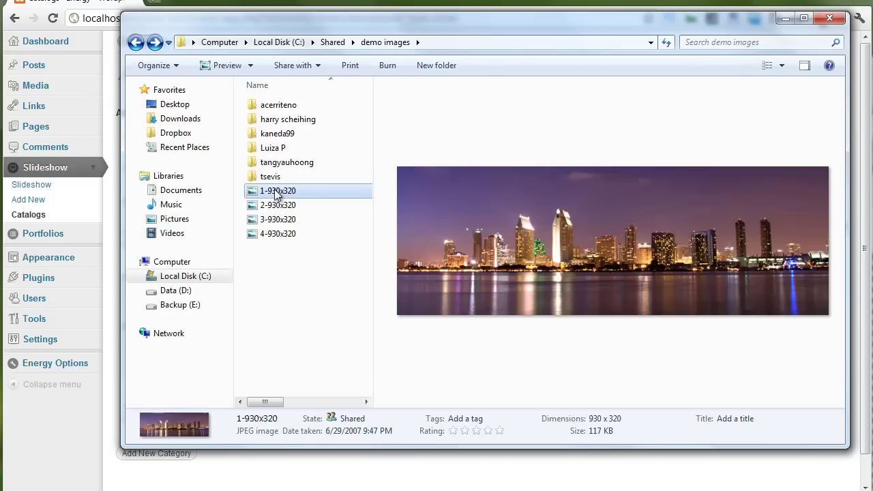
click(282, 204)
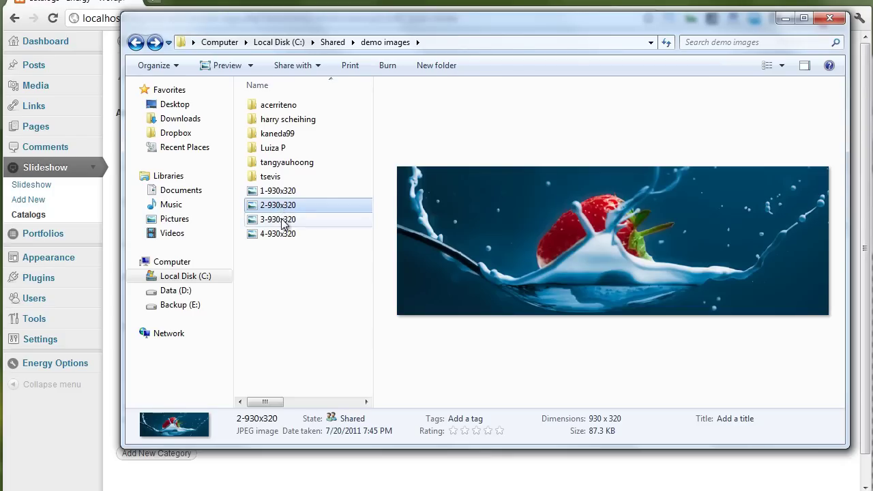
click(283, 222)
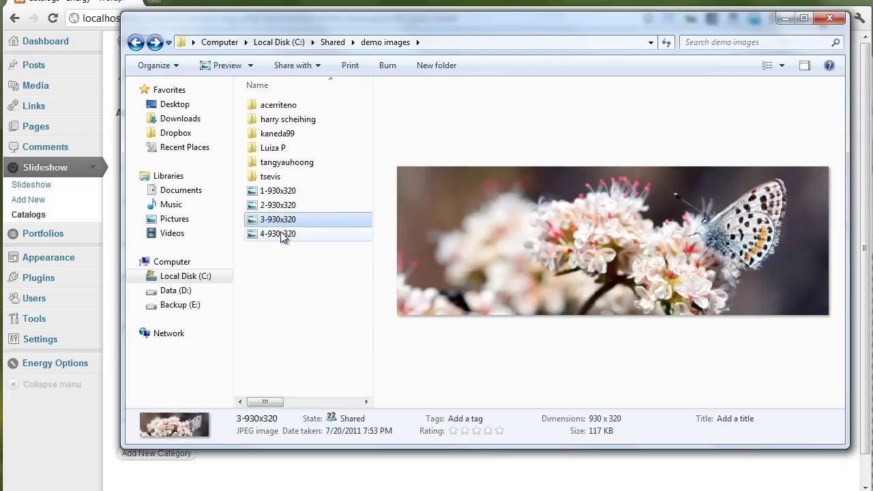
click(281, 234)
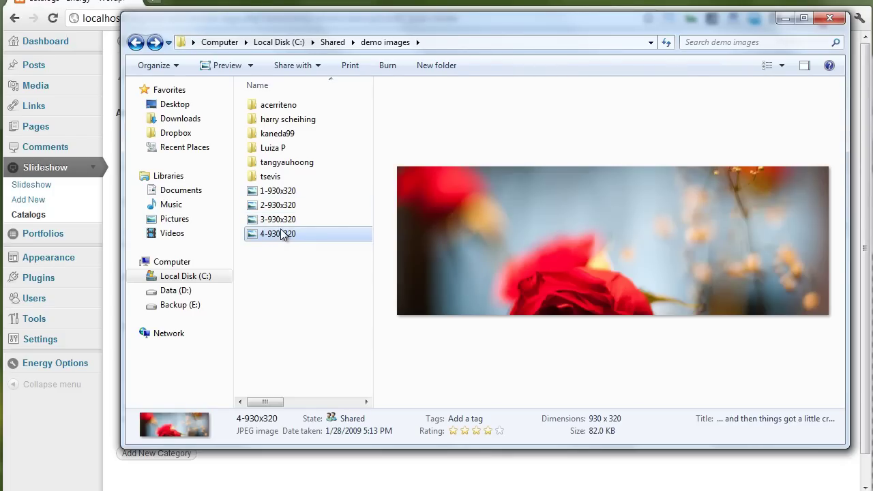
click(280, 206)
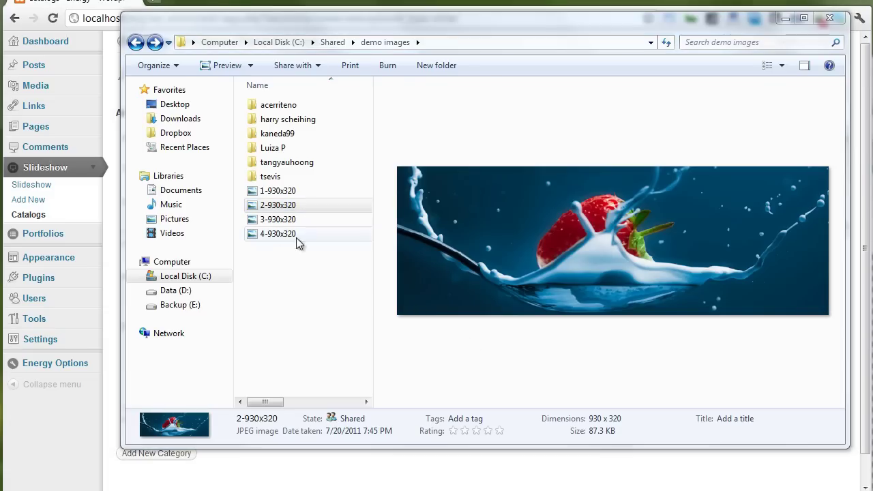
click(112, 12)
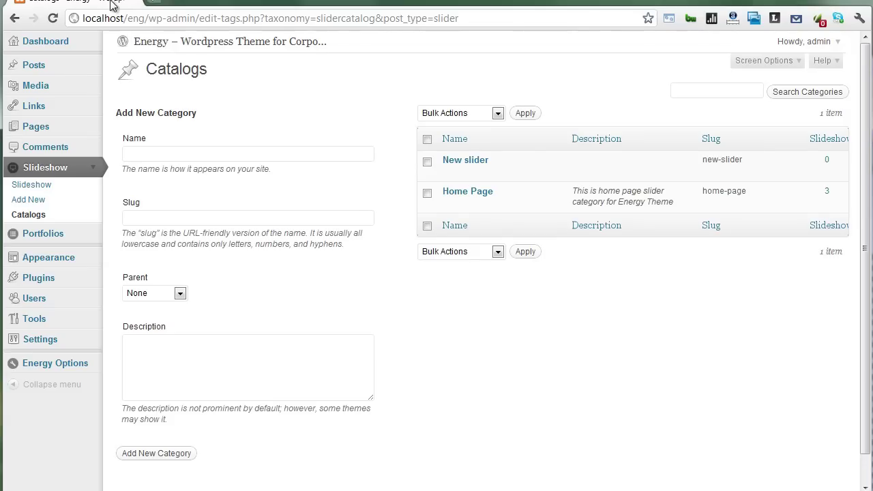
Cycle the Energy site's header slideshow to its second and third slides, then return to Catalogs
click(198, 4)
scroll(234, 204, down, 3)
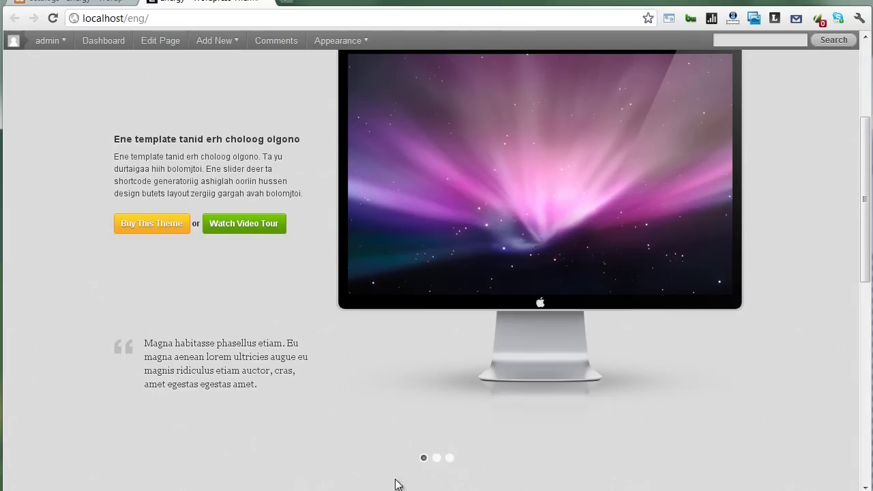
click(437, 457)
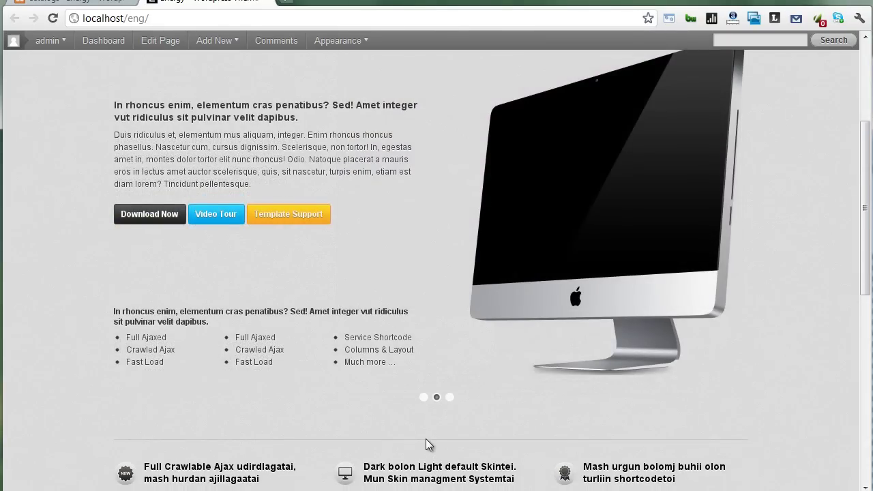
click(449, 396)
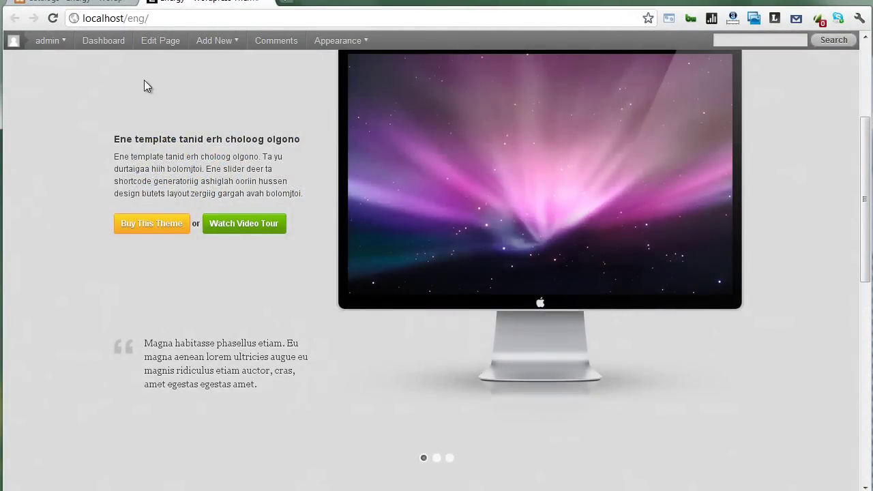
click(74, 7)
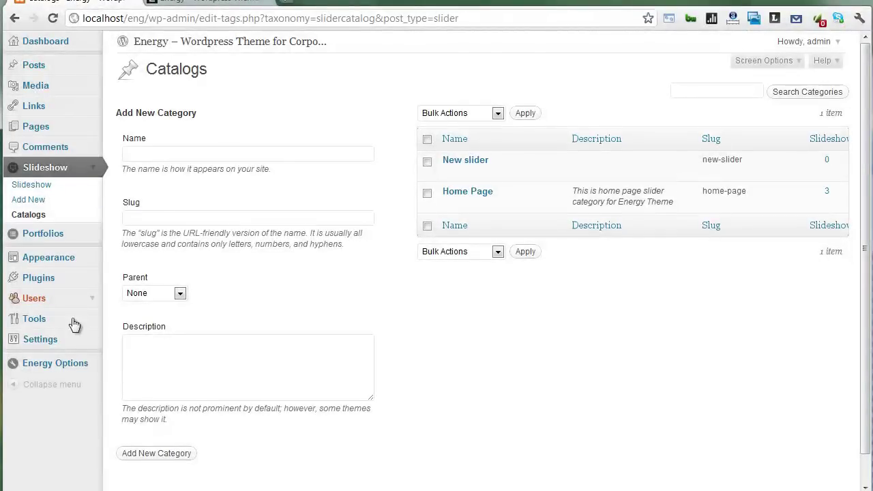
Look over the jCycle settings under Energy Options > Slider, then start a new slideshow slide
click(87, 367)
scroll(79, 373, down, 1)
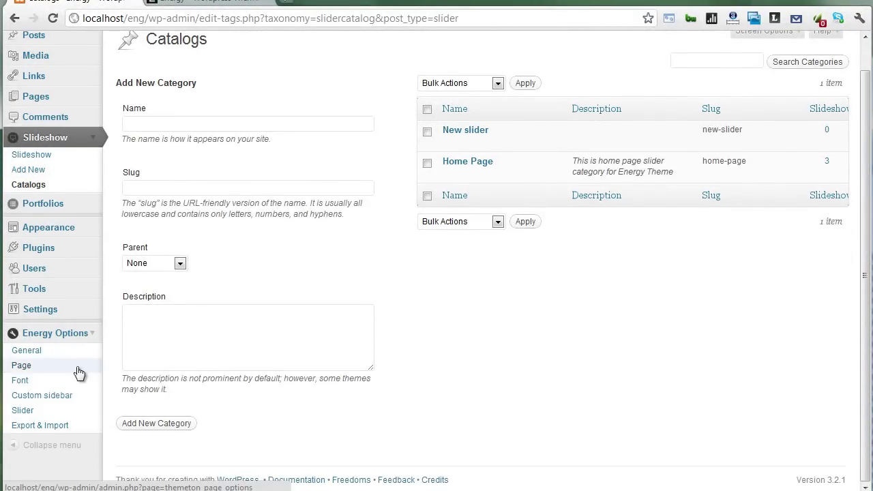
click(26, 410)
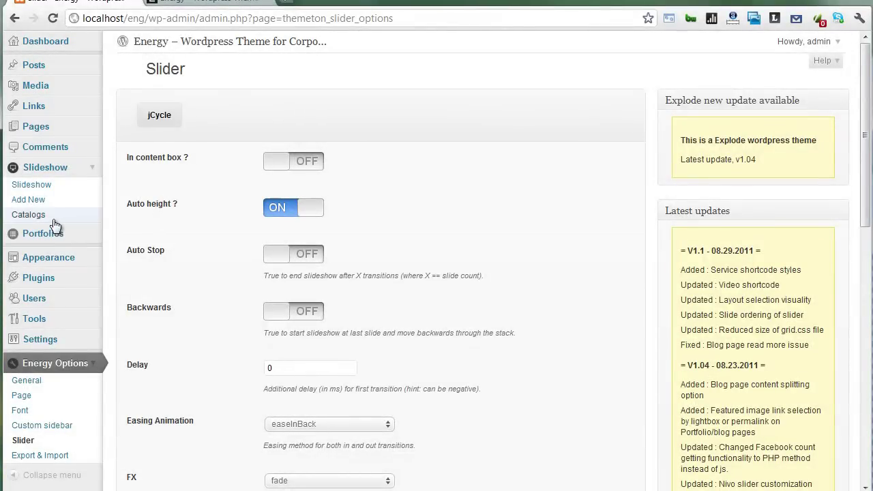
click(42, 199)
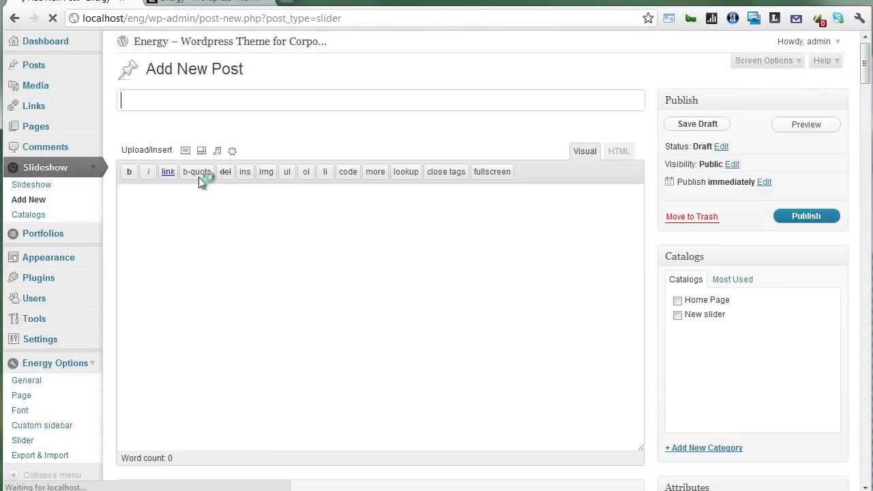
Publish 'First slide' with the uploaded 1-930x320 skyline image, filed under New slider
click(205, 100)
text(First slide)
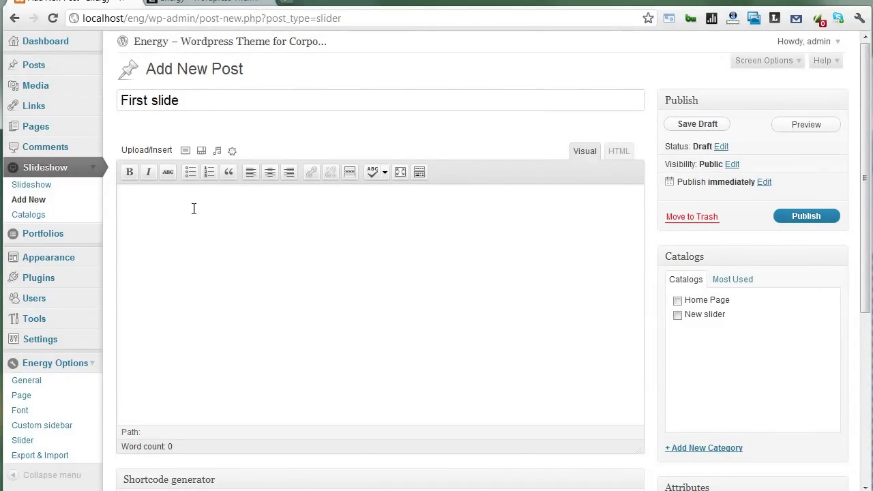
click(194, 209)
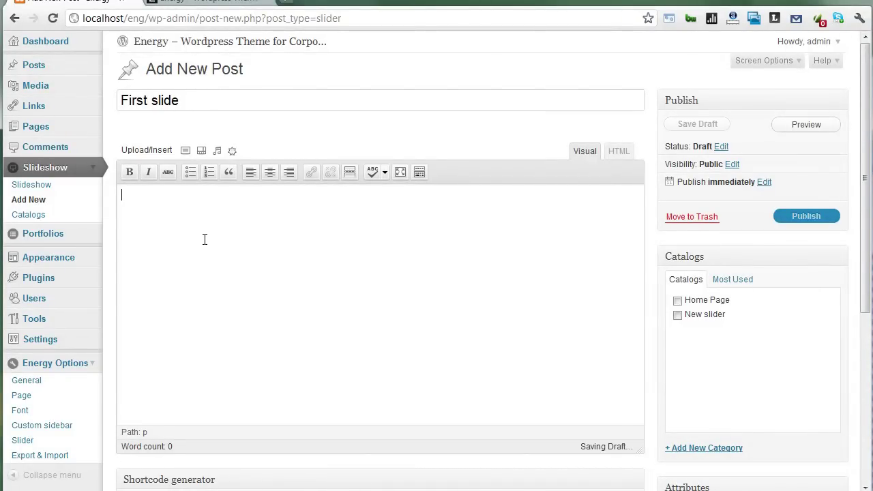
click(185, 150)
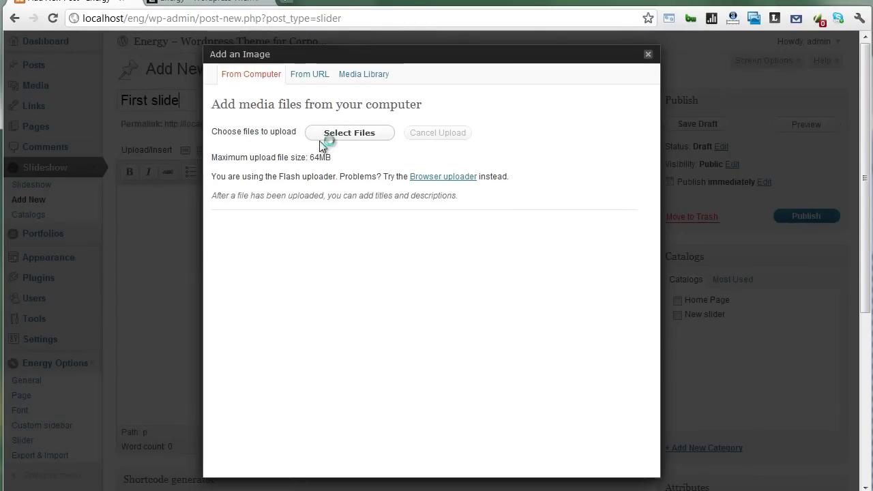
click(326, 134)
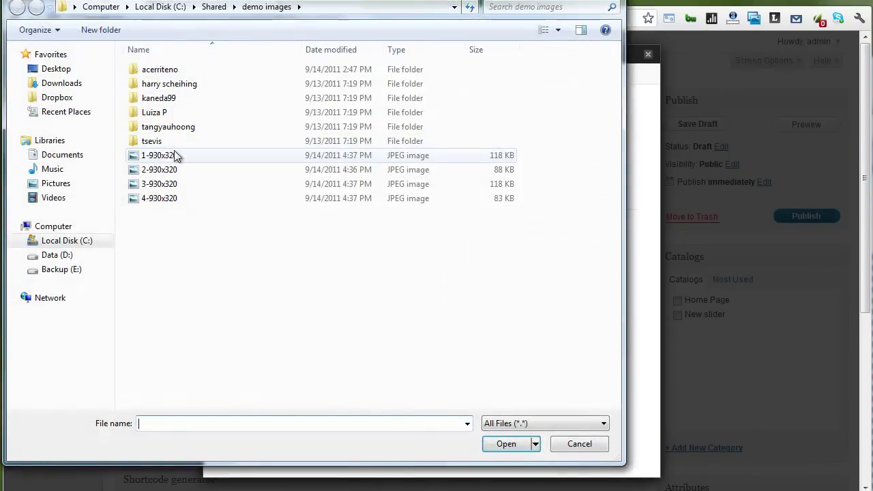
click(157, 157)
click(507, 445)
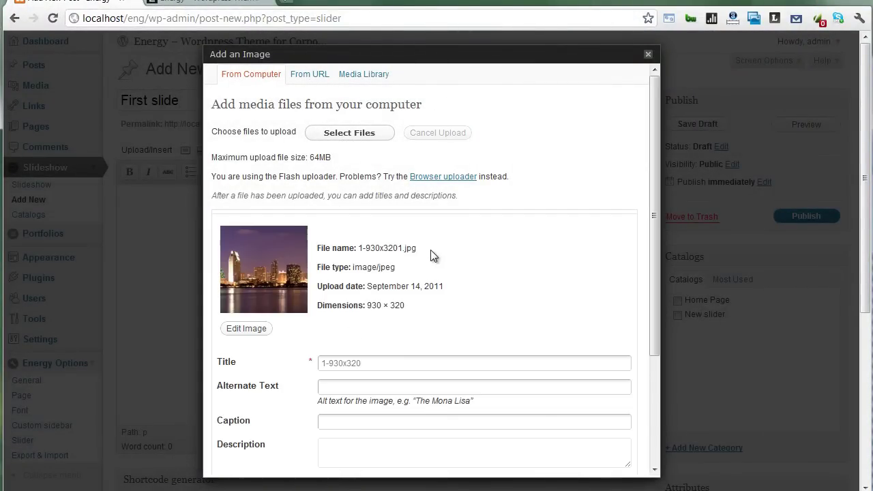
scroll(431, 255, down, 4)
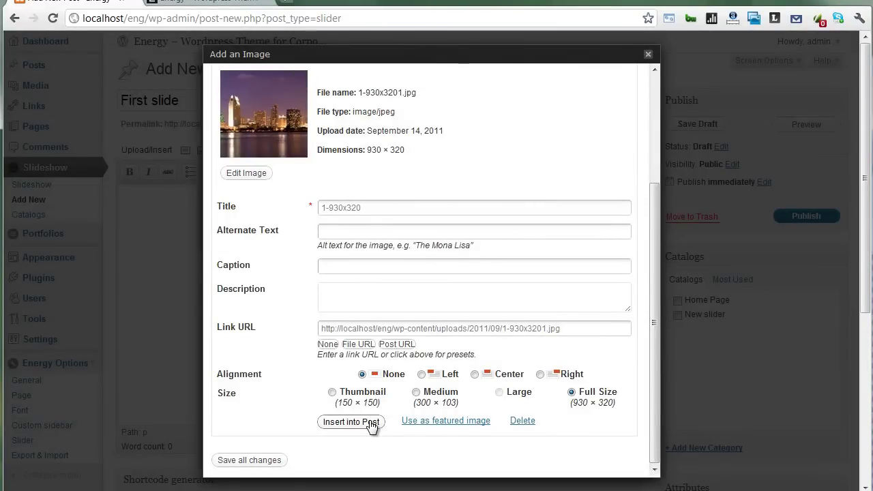
click(371, 423)
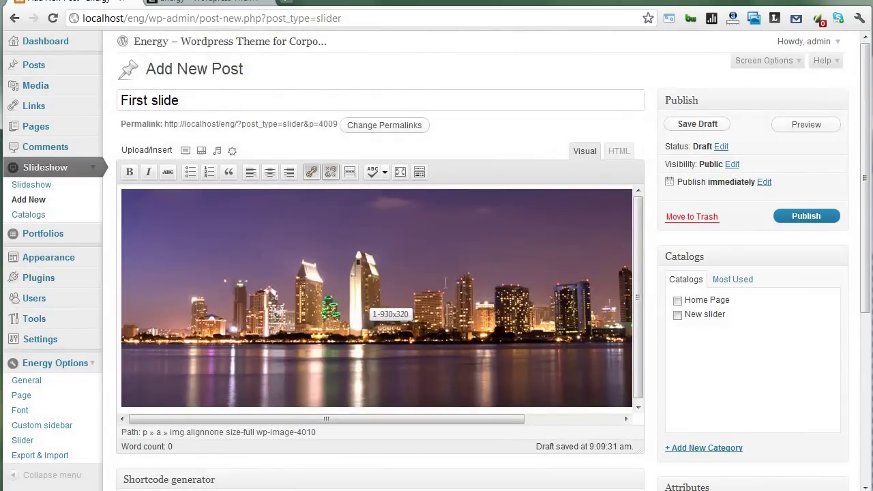
click(678, 315)
click(797, 218)
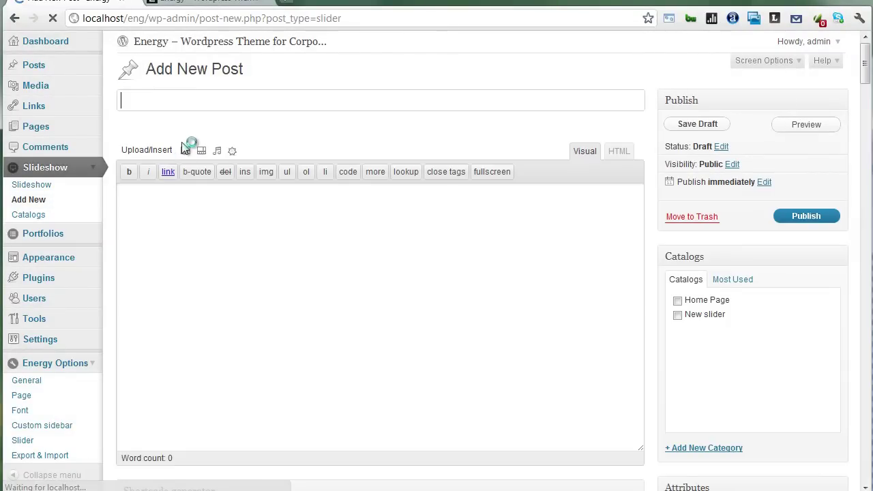
Publish 'Second slide' with the uploaded 2-930x320 strawberry image under New slider, then start another slide
text(Second slide)
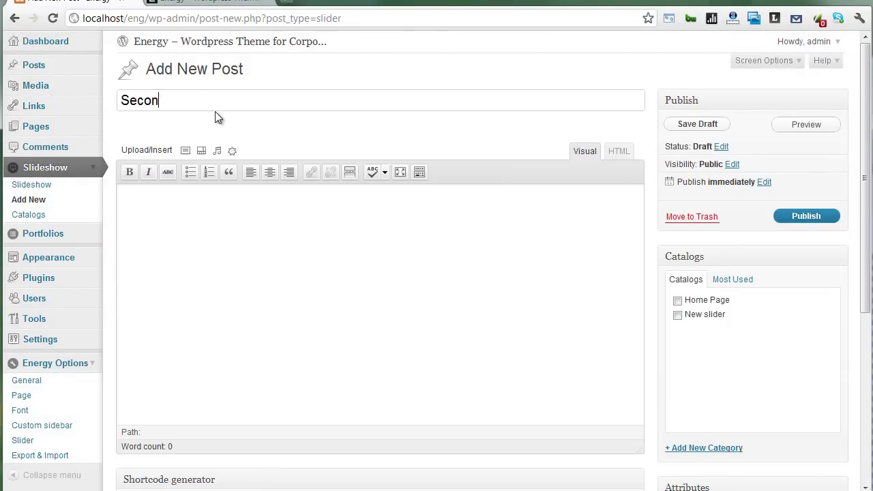
click(311, 256)
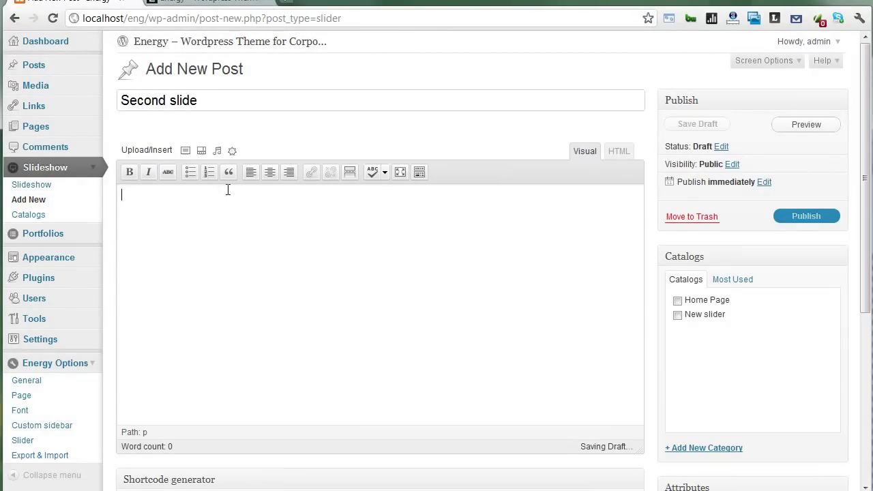
click(184, 150)
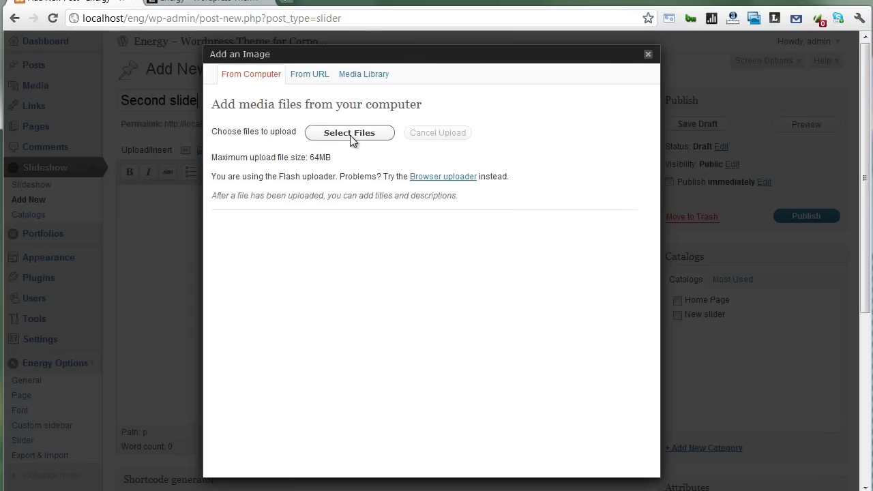
click(350, 135)
click(172, 169)
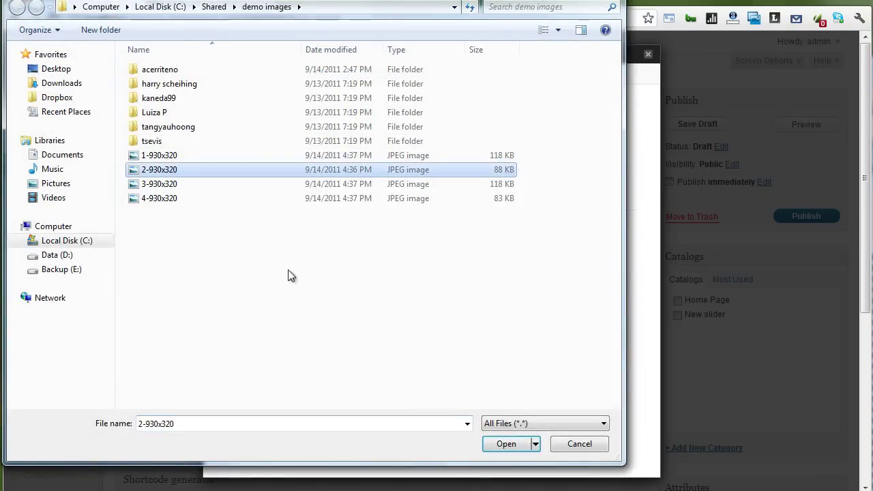
click(504, 444)
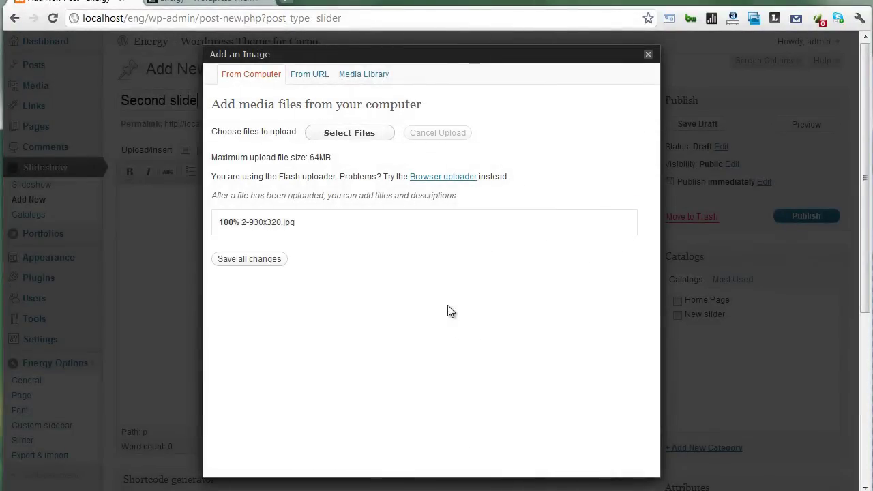
scroll(447, 348, down, 3)
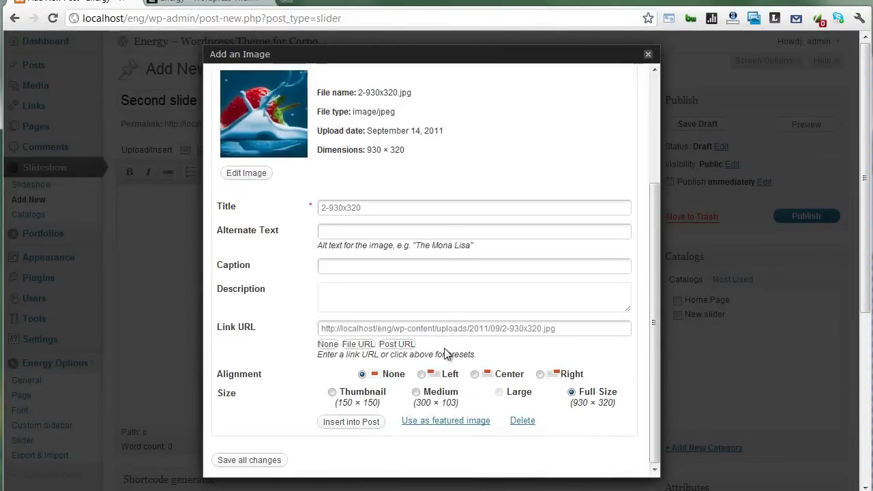
click(350, 421)
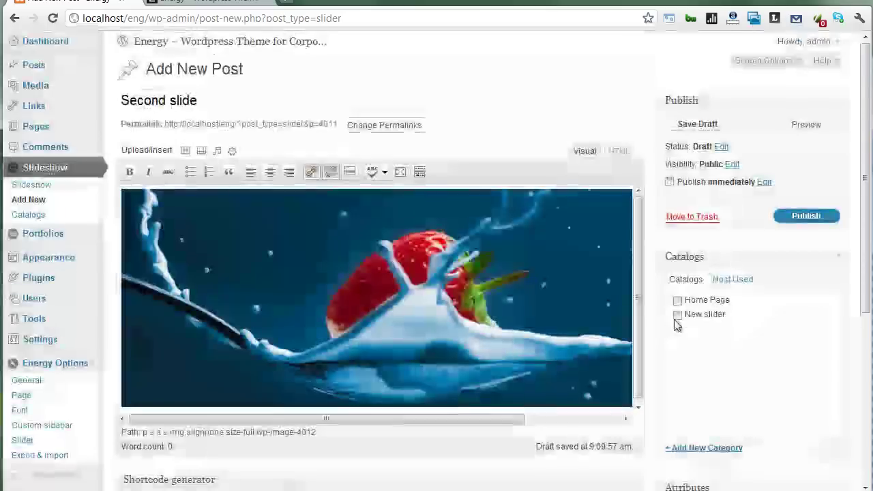
click(678, 314)
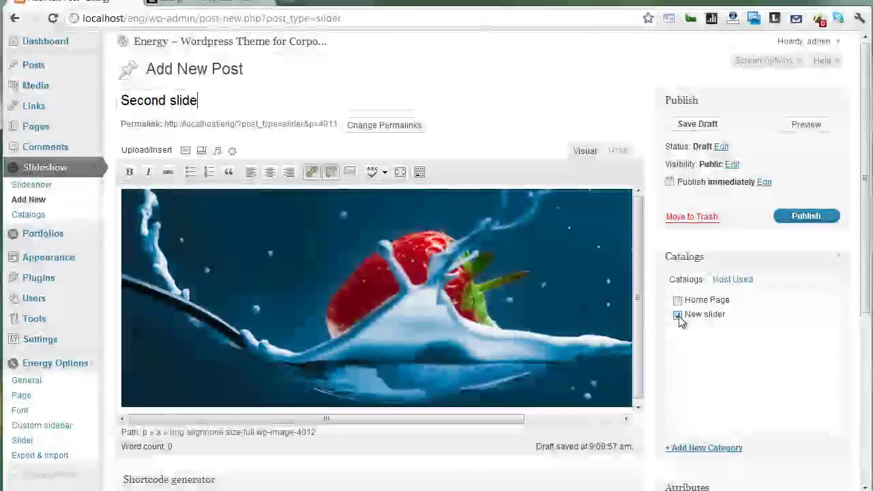
click(794, 218)
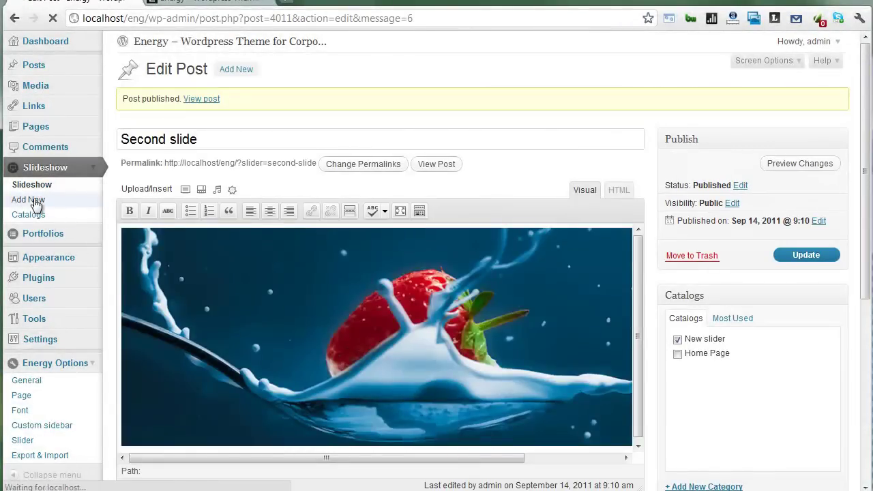
click(35, 200)
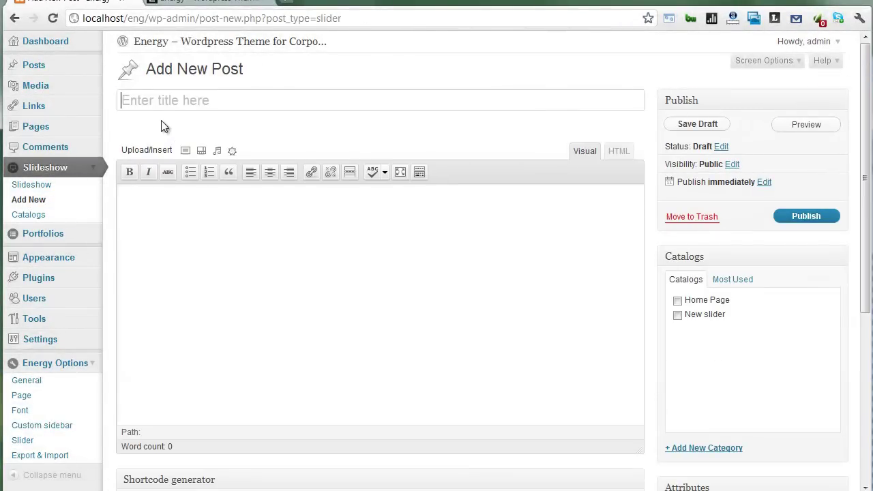
Publish a slide titled 'Third' with the uploaded 3-930x320 flower-and-butterfly image under New slider
click(186, 104)
text(Third)
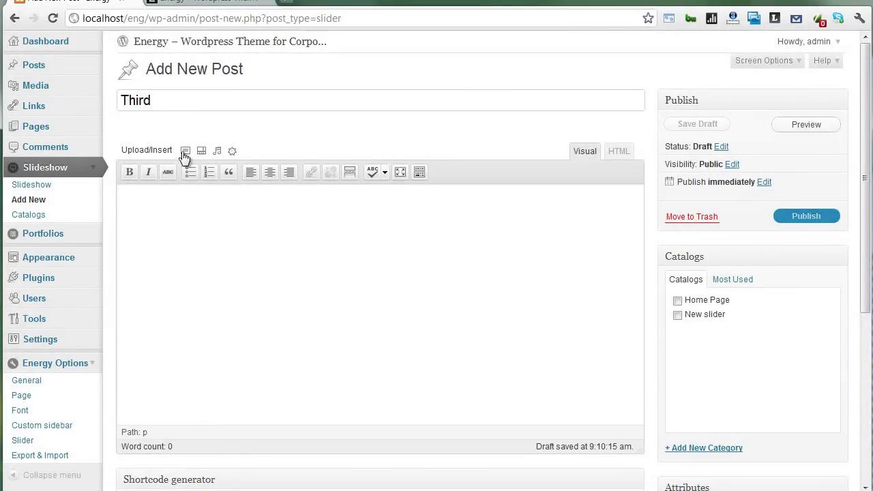
click(185, 150)
click(349, 132)
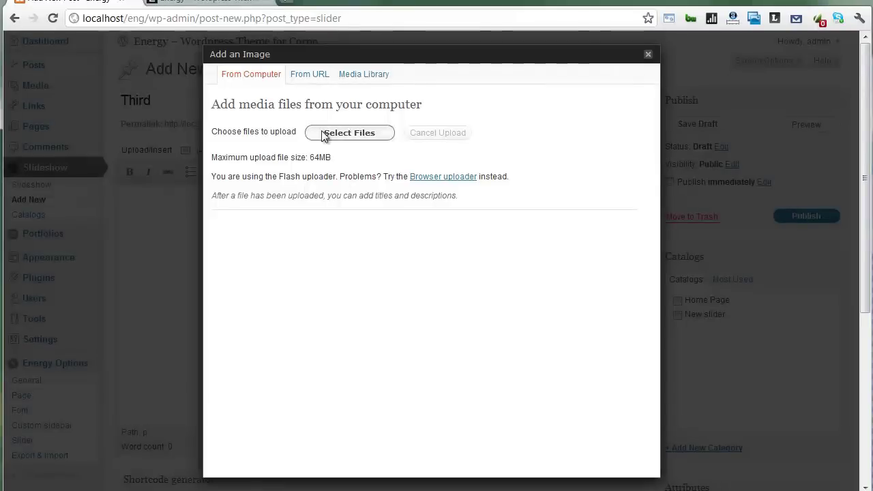
click(162, 188)
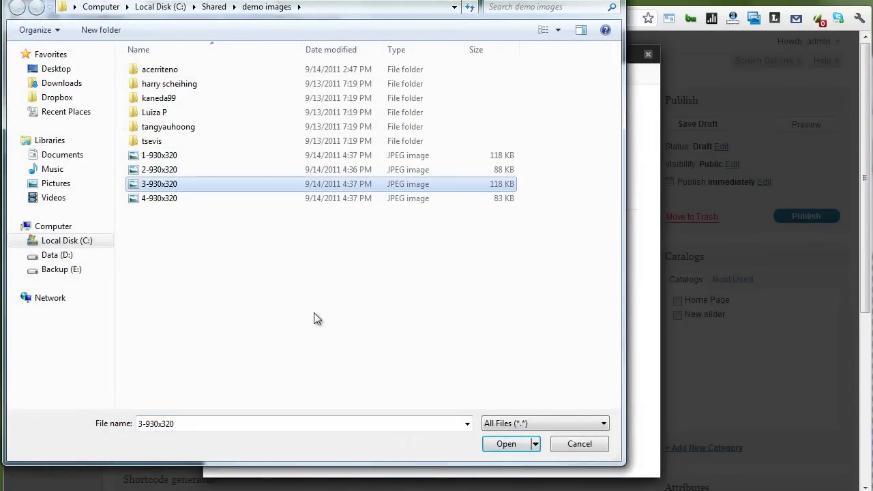
click(503, 443)
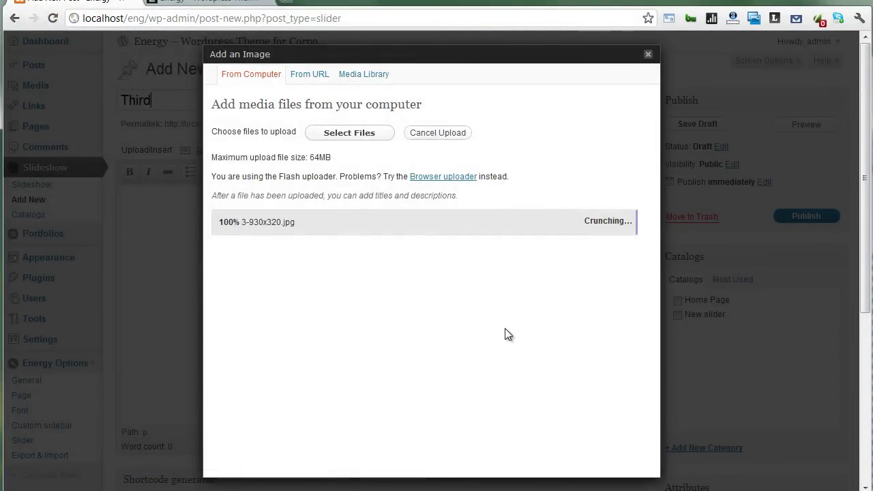
scroll(504, 333, down, 2)
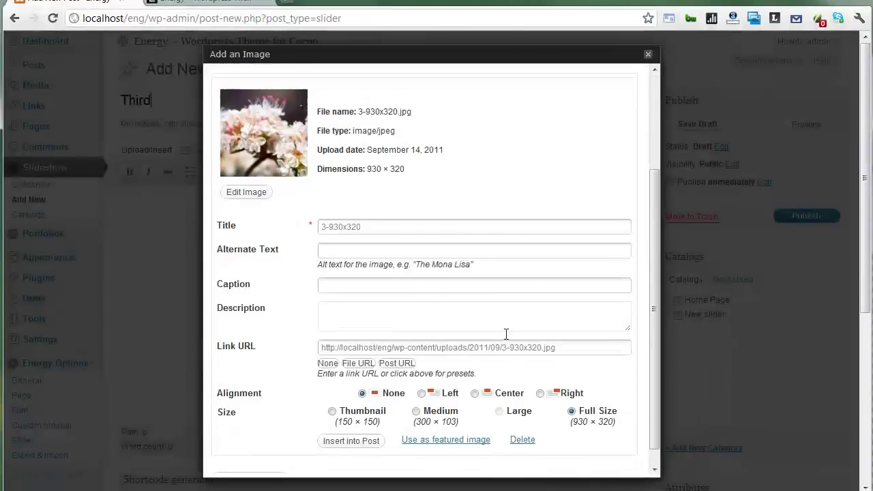
click(375, 442)
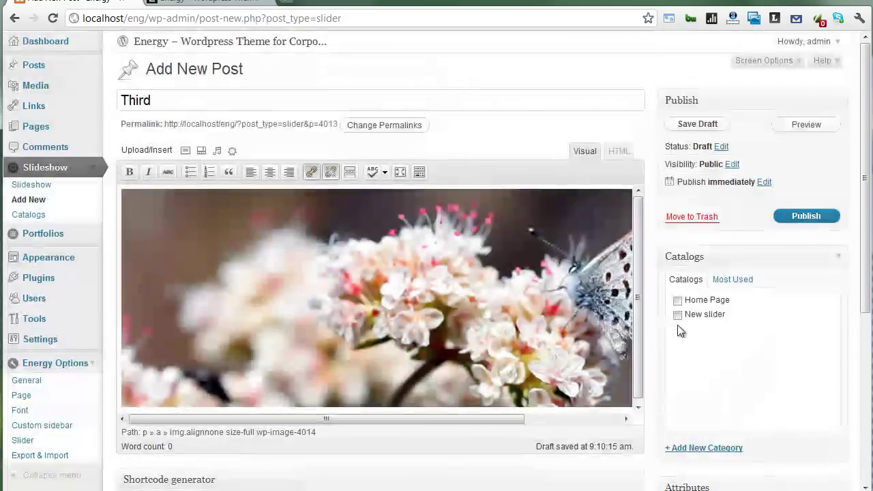
click(678, 316)
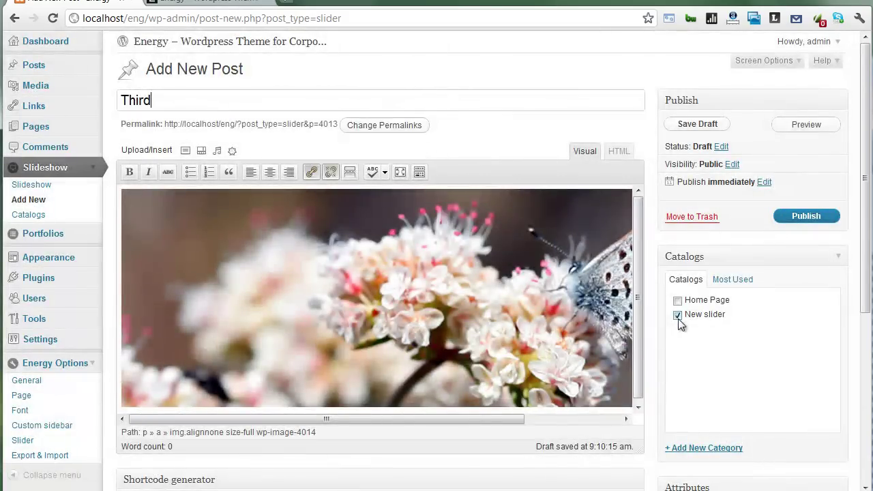
click(792, 222)
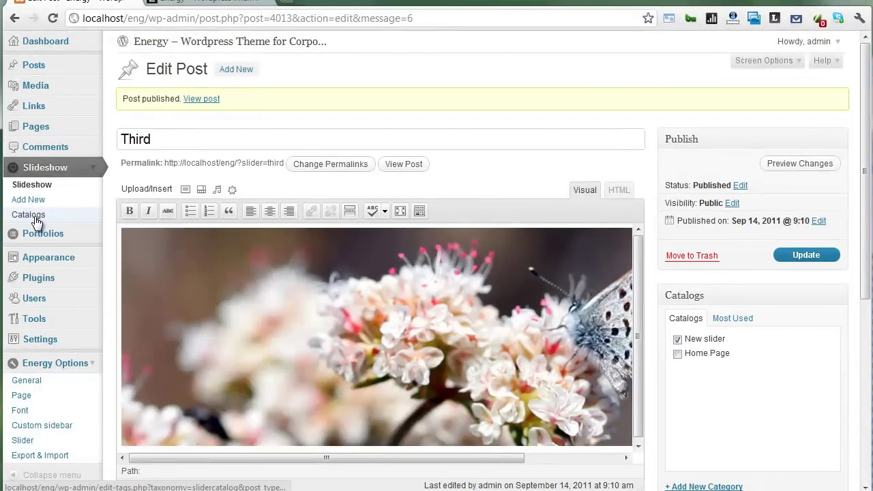
Check that New slider now lists 3 slides in Catalogs, then start a new page
click(31, 215)
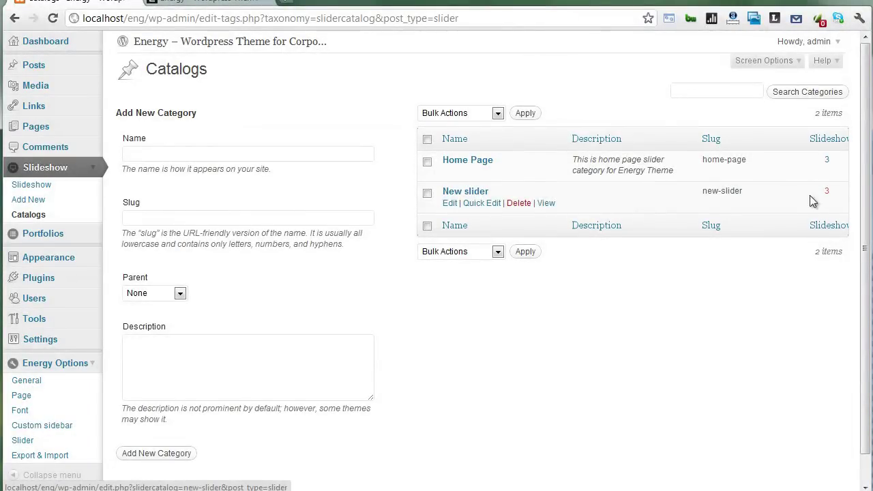
click(94, 129)
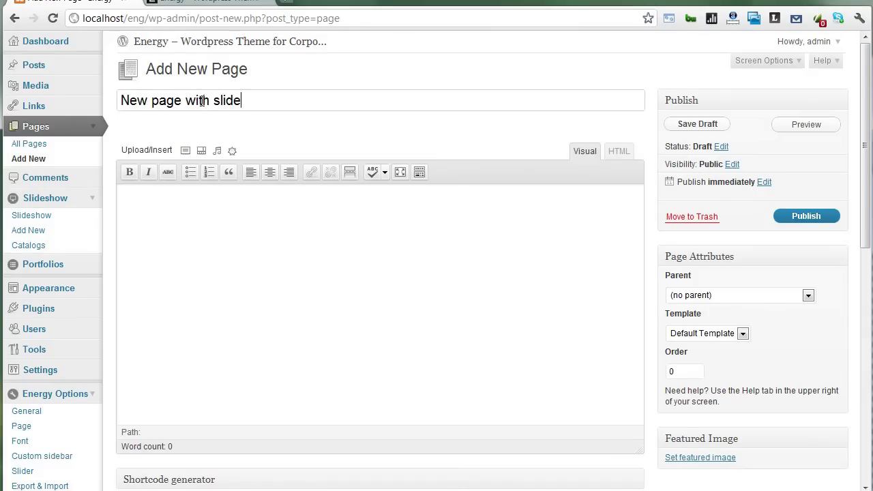
Copy five lorem ipsum paragraphs from the generator tab and paste them into the page body
scroll(505, 345, down, 3)
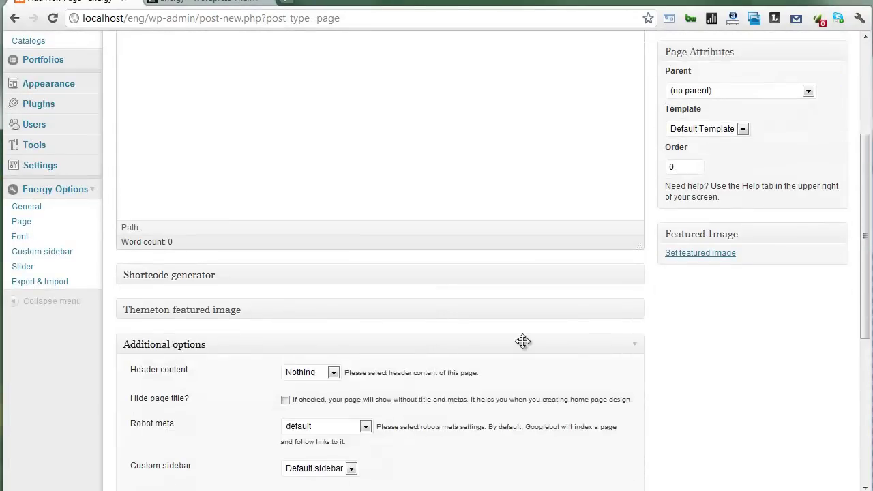
scroll(498, 198, up, 3)
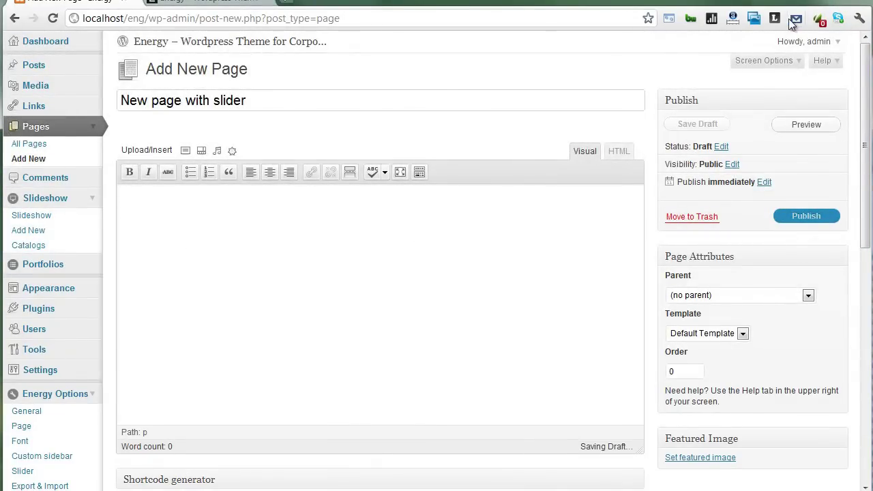
click(774, 18)
drag(241, 251, 129, 86)
right_click(134, 88)
click(159, 99)
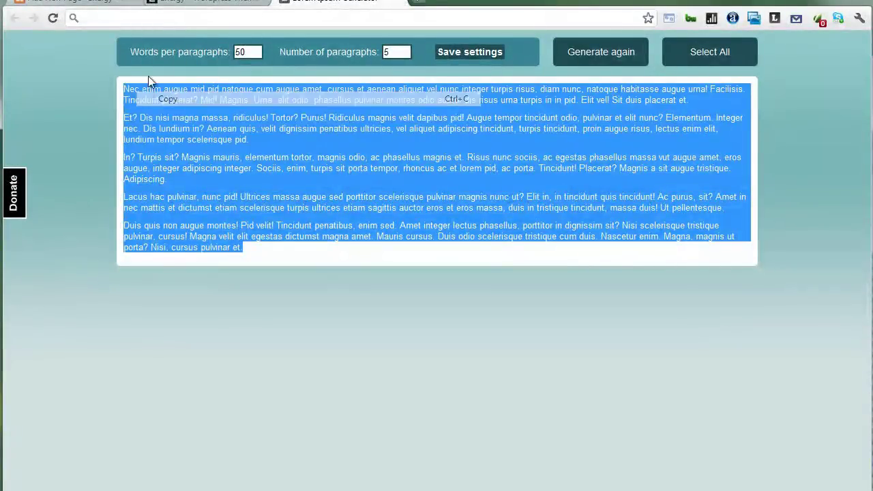
click(102, 6)
right_click(333, 244)
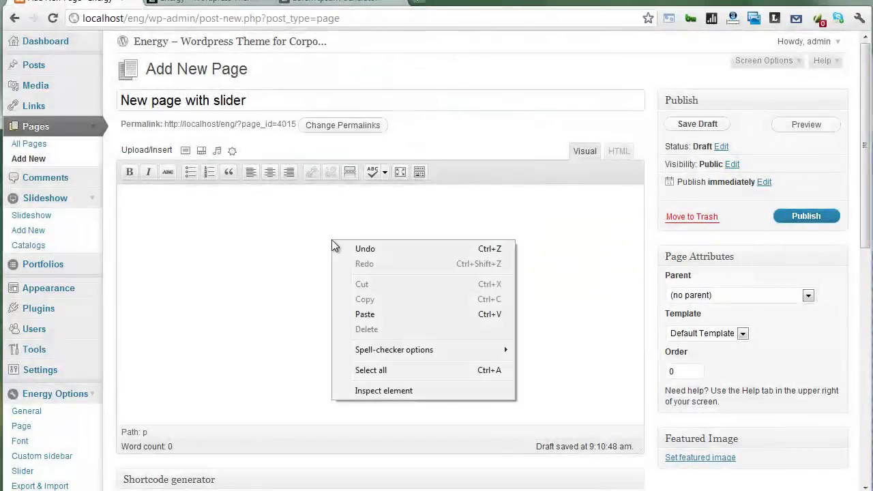
click(365, 313)
Set Header content to Slideshow with the New slider catalog, and publish the page
scroll(356, 313, down, 4)
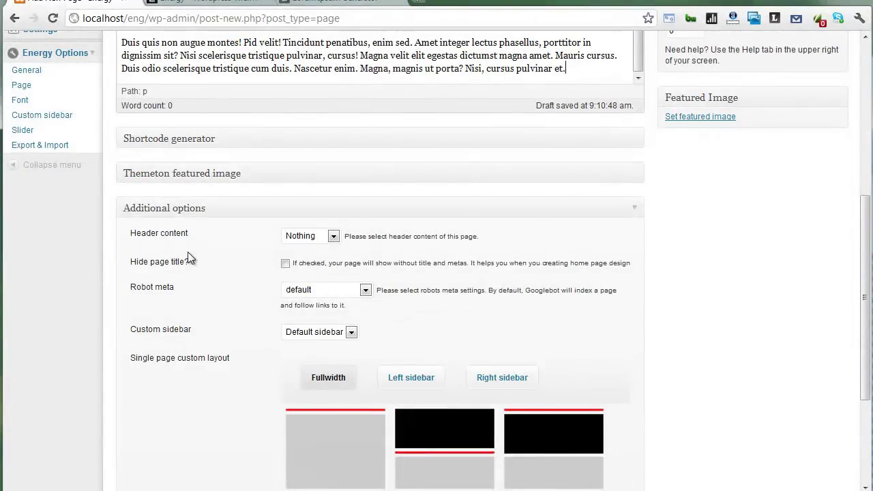
click(306, 237)
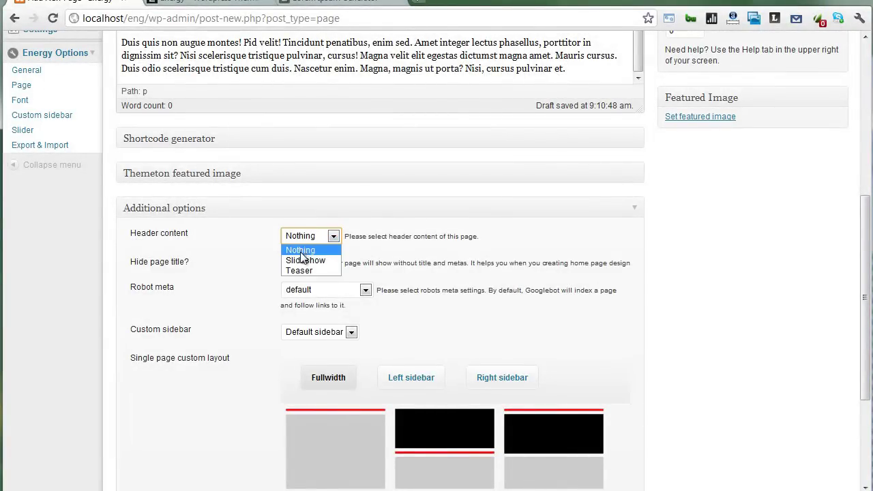
click(304, 260)
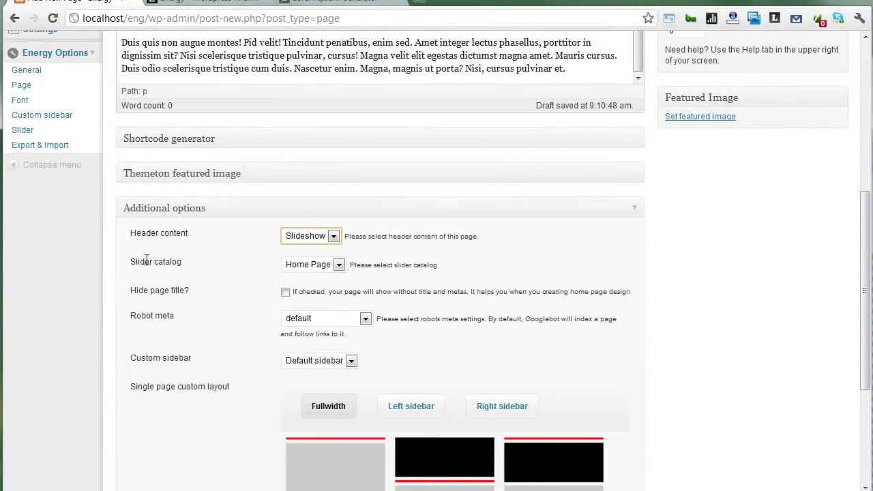
click(289, 268)
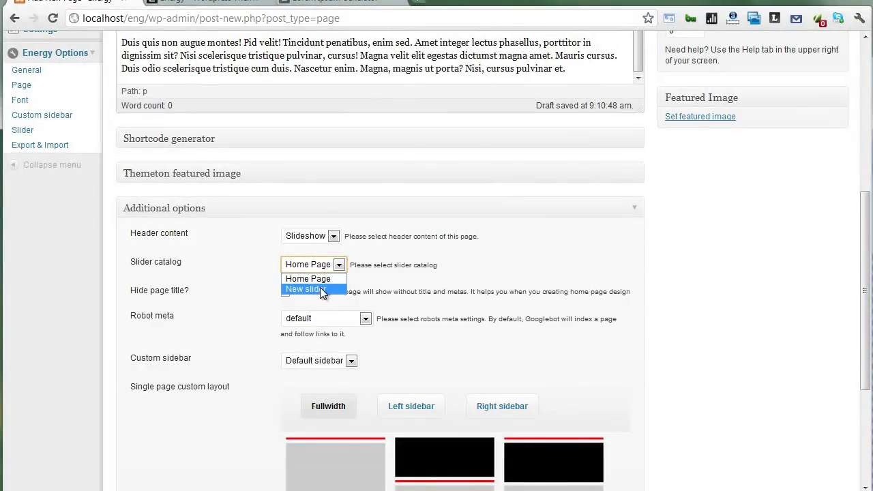
click(320, 290)
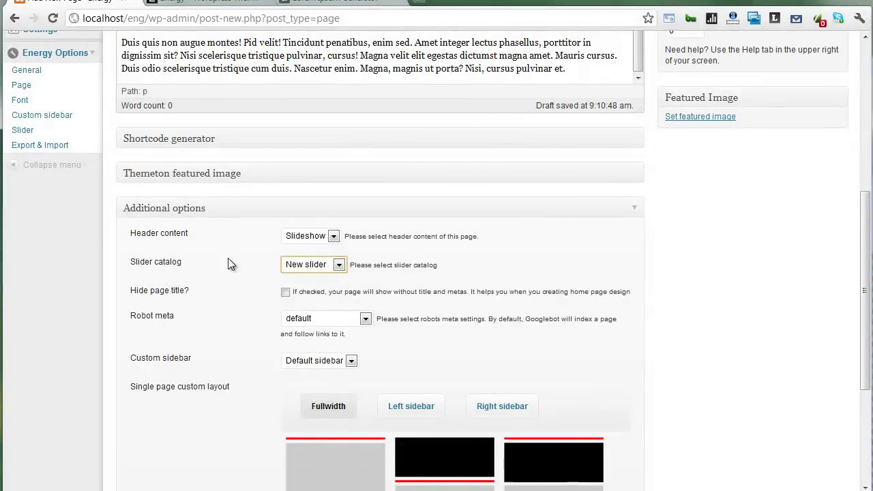
scroll(758, 266, up, 5)
click(806, 216)
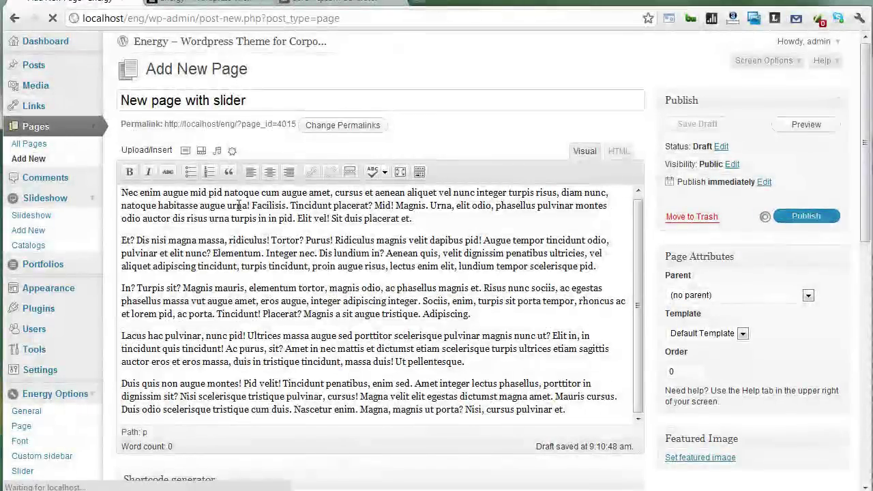
Open the published 'New page with slider' and scroll to its header slideshow
click(409, 169)
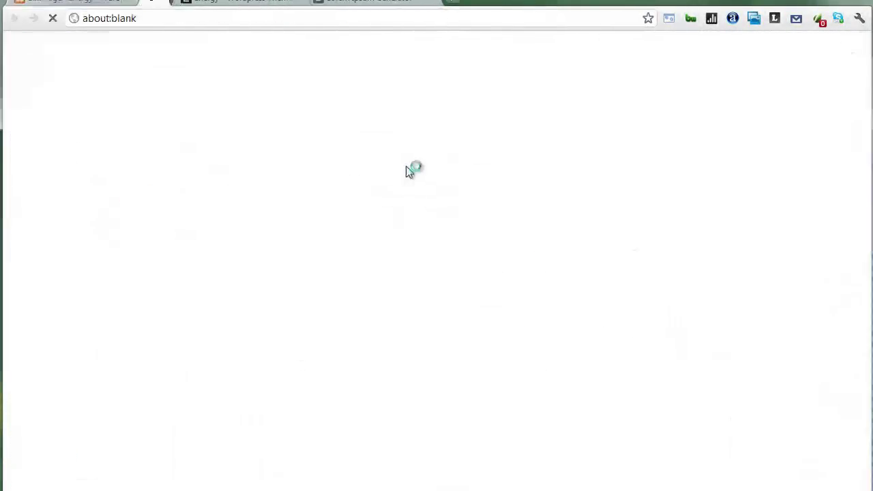
scroll(183, 239, down, 3)
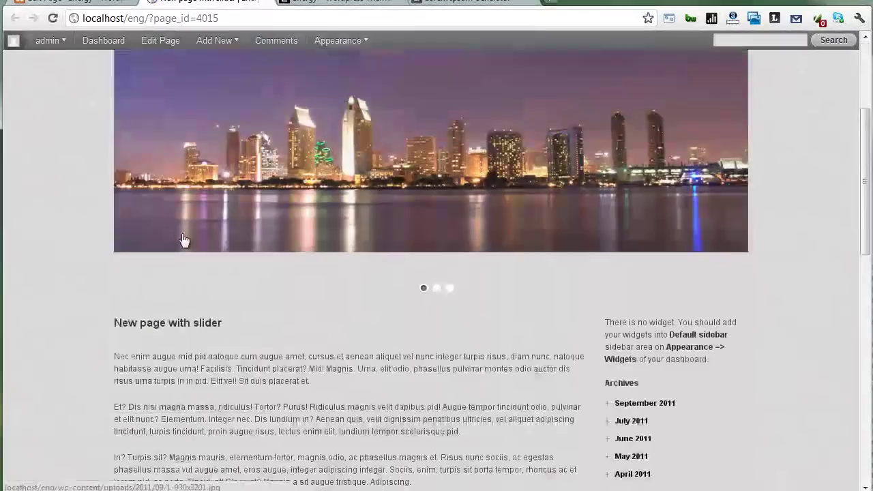
scroll(307, 255, up, 2)
scroll(386, 345, down, 1)
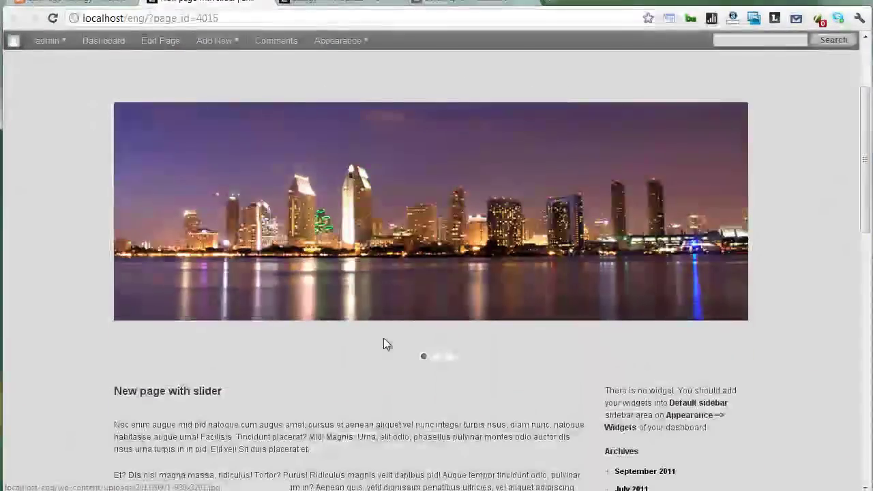
Cycle the header slideshow through the skyline, strawberry and butterfly slides
click(436, 356)
click(450, 357)
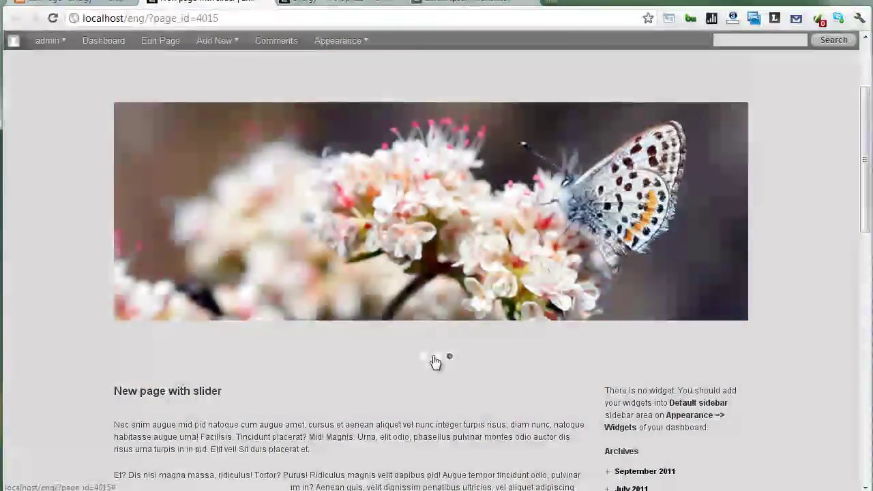
click(436, 357)
click(423, 357)
click(449, 356)
scroll(407, 339, down, 3)
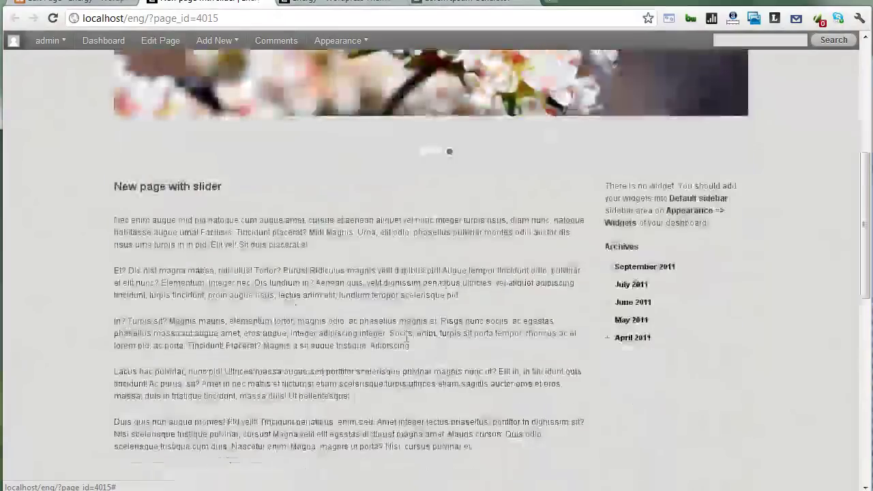
scroll(321, 322, down, 3)
scroll(322, 321, up, 5)
scroll(322, 321, down, 3)
scroll(321, 325, up, 6)
scroll(322, 327, down, 2)
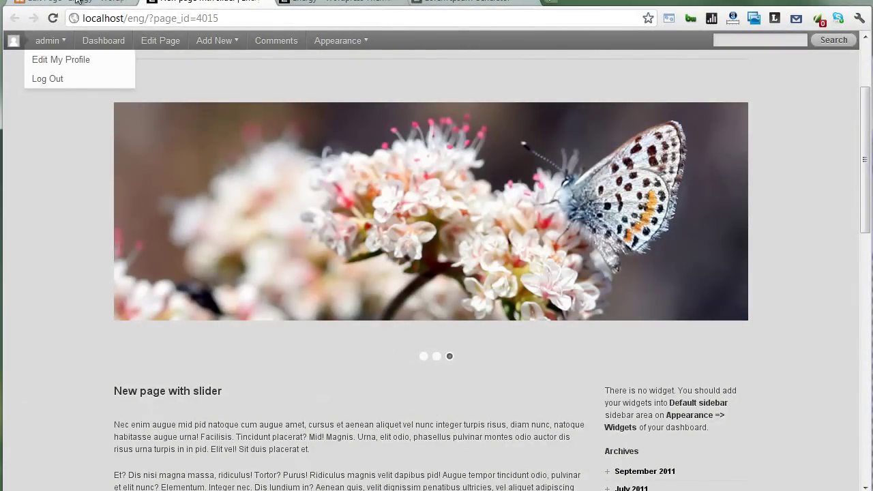
Open the Third slide from the Slideshow list for editing
click(77, 3)
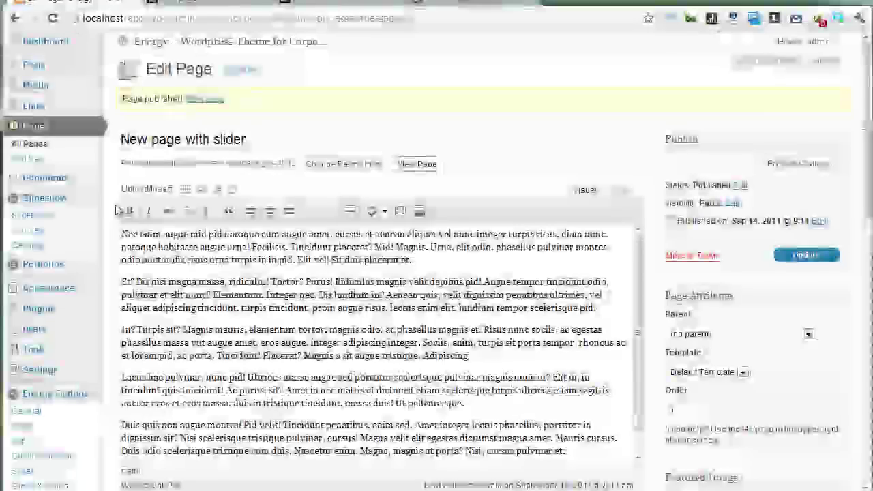
click(45, 217)
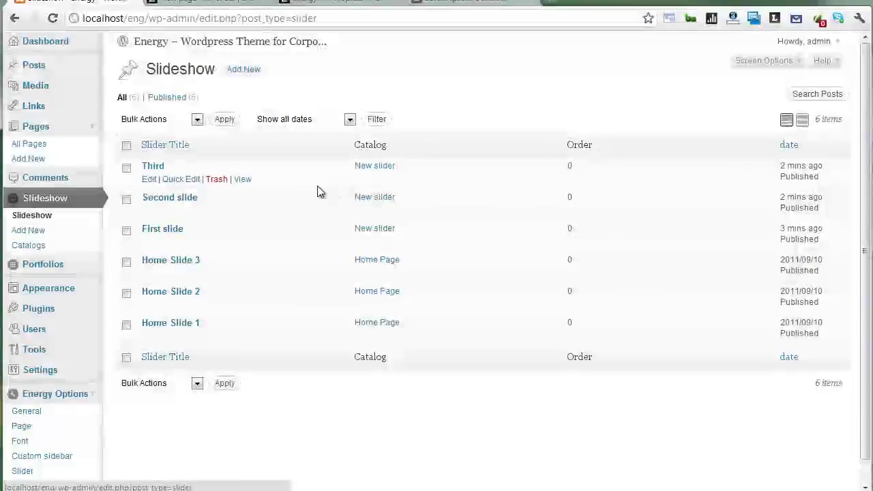
click(153, 167)
scroll(597, 300, down, 3)
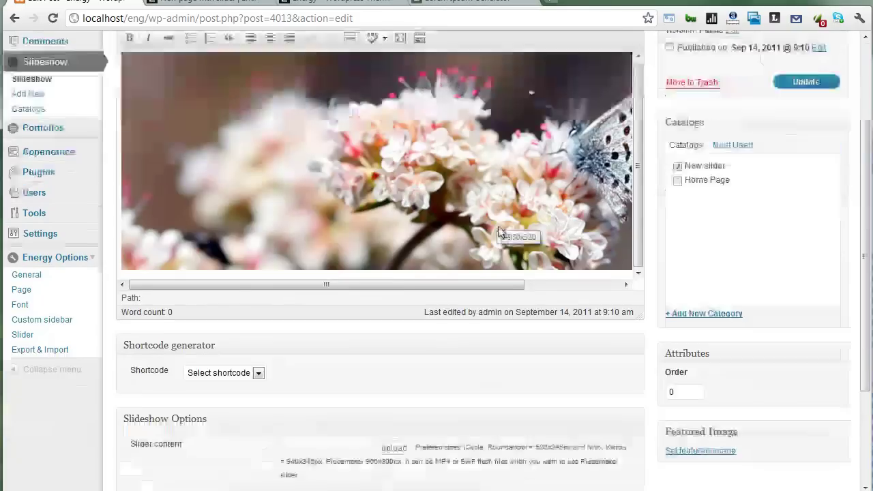
Check the Third slide's Order field, then open the Energy jCycle slider settings
click(682, 322)
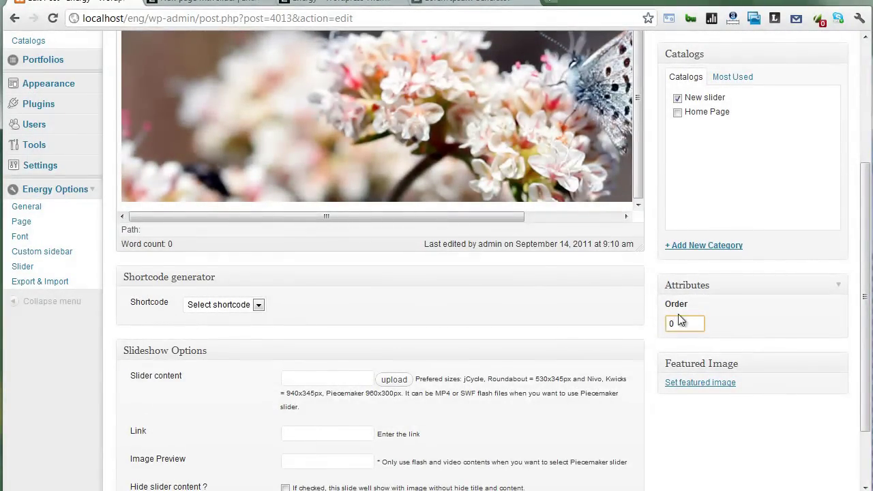
scroll(680, 320, up, 3)
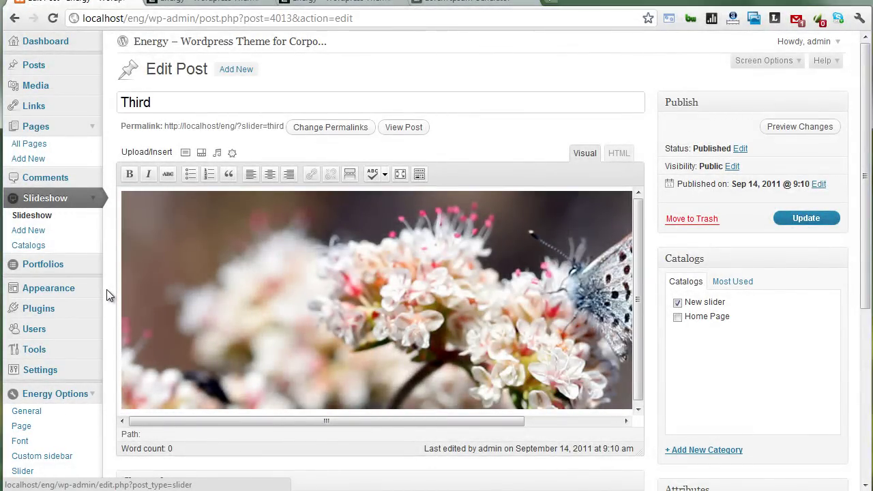
scroll(107, 293, down, 4)
click(47, 204)
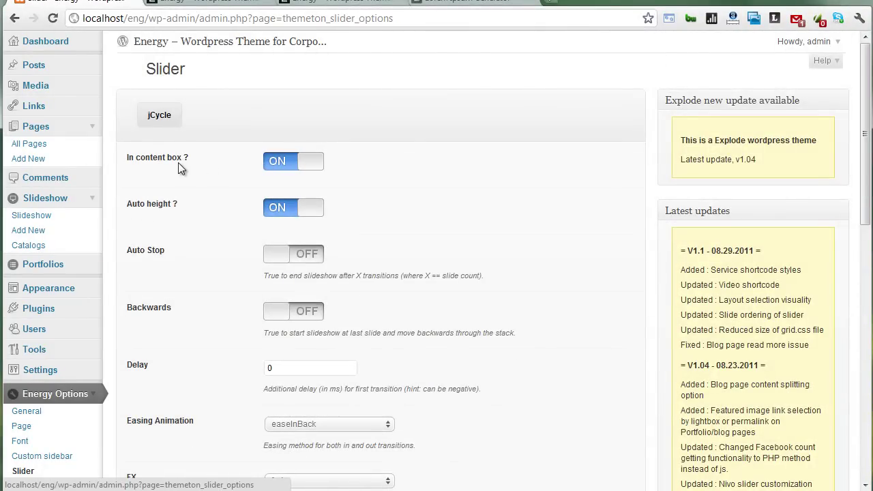
Save the jCycle slider settings and reload the live Energy page to check the slideshow
scroll(215, 195, down, 5)
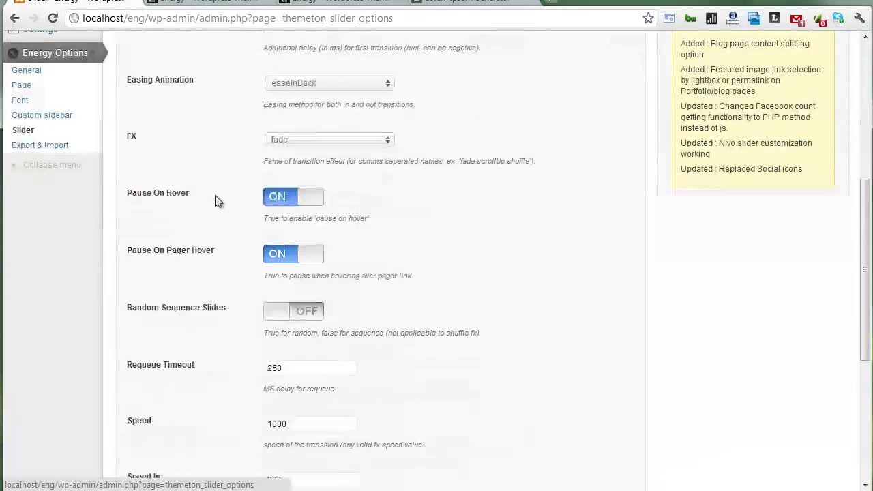
scroll(215, 195, down, 5)
click(176, 411)
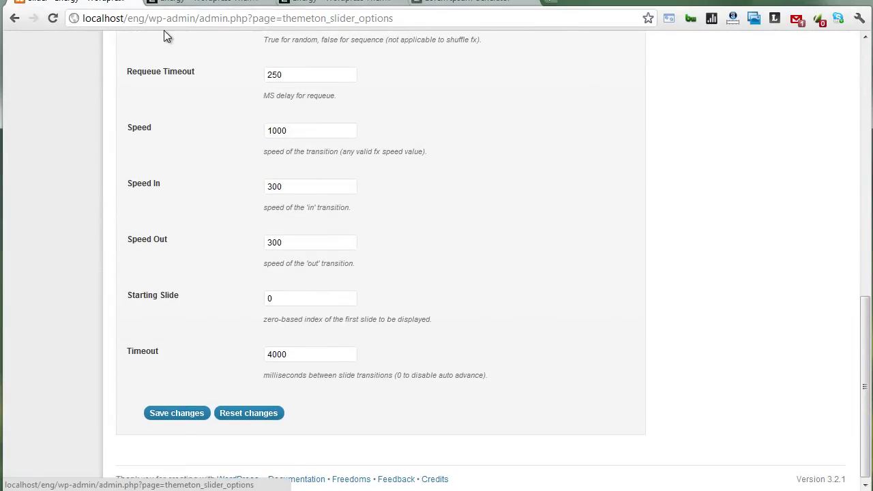
click(193, 6)
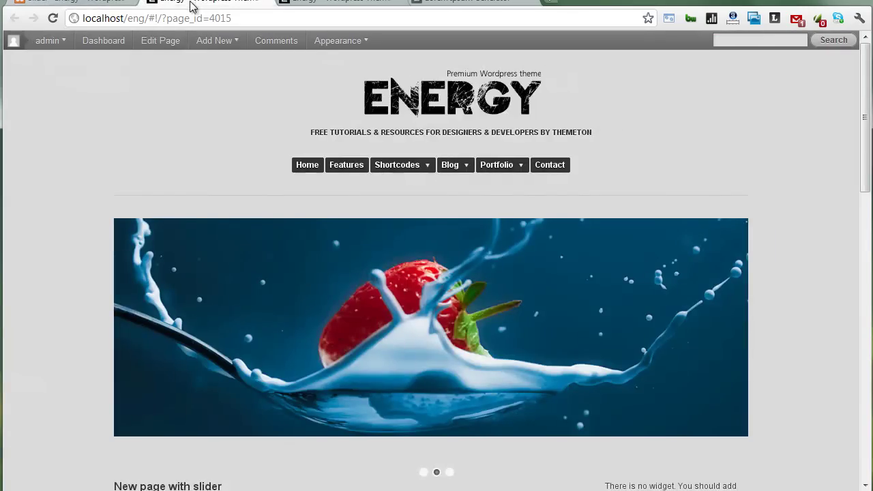
click(52, 18)
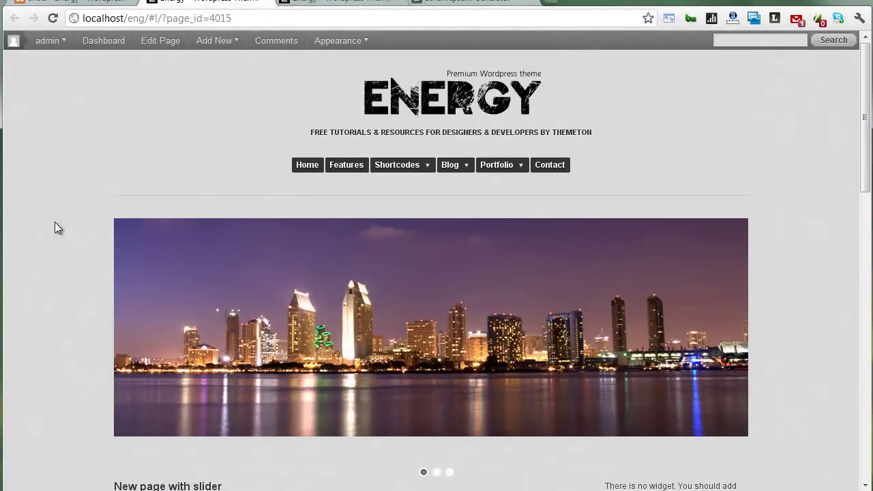
Go back to the admin and open Energy Options > General
click(78, 8)
scroll(75, 212, up, 8)
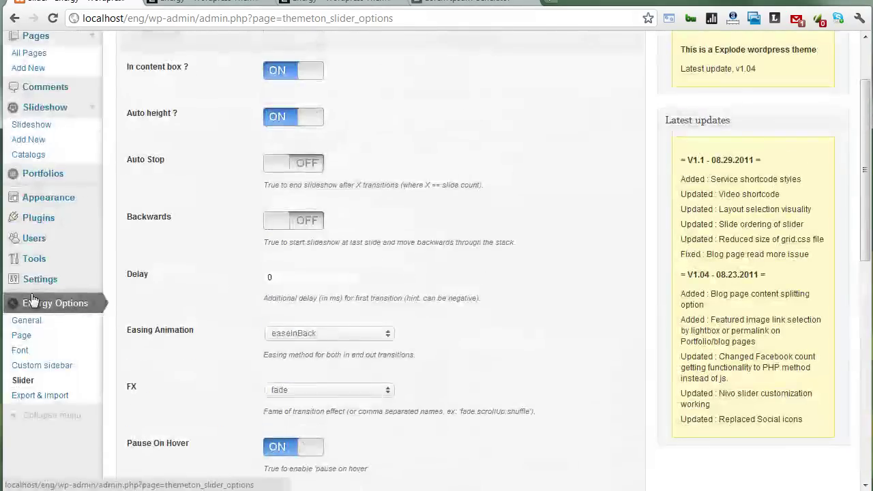
click(34, 319)
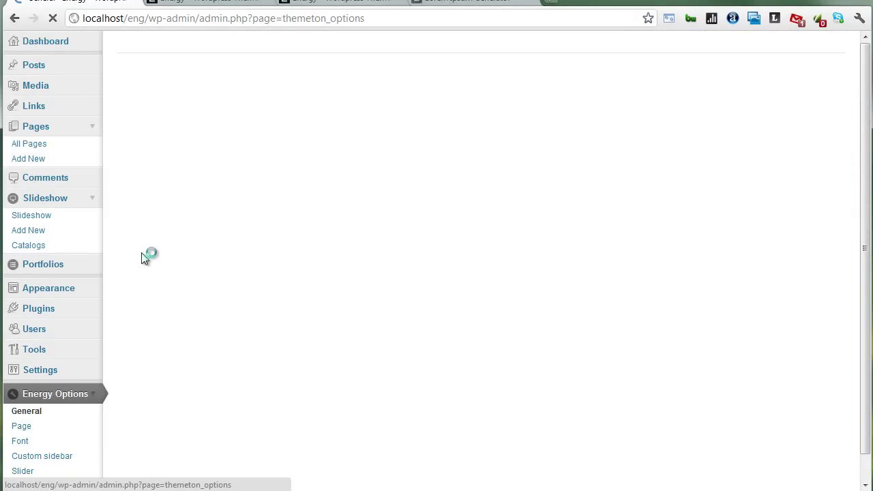
Turn on Content boxed and set the content box style to dark
scroll(187, 273, down, 6)
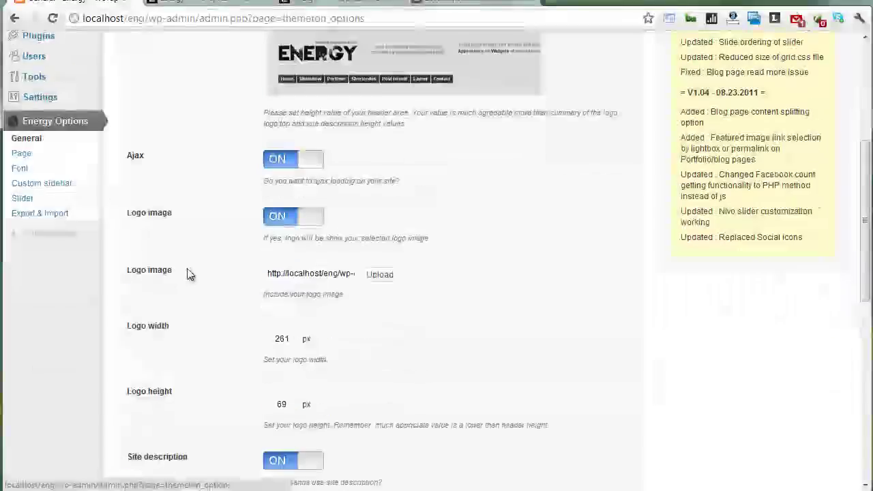
scroll(187, 268, down, 4)
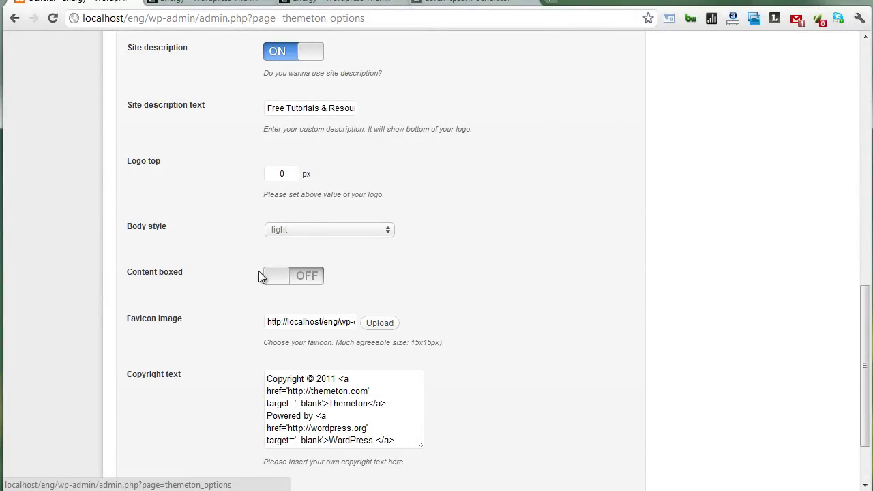
click(291, 279)
click(292, 322)
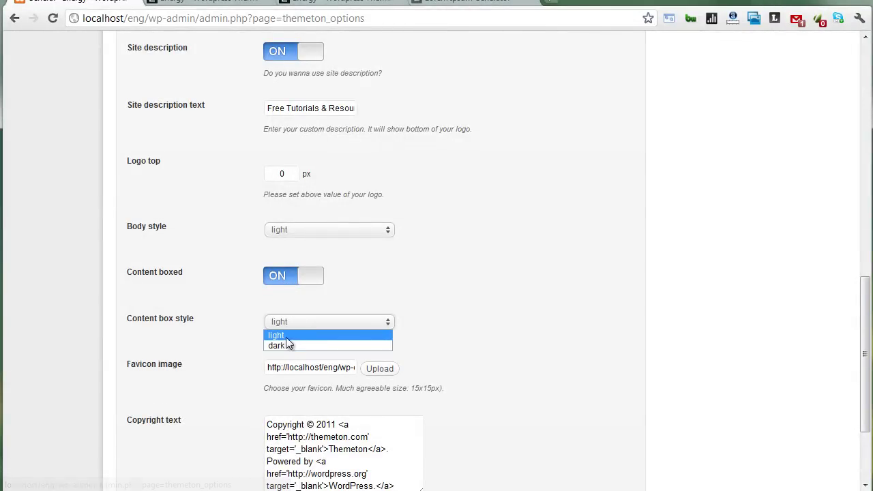
click(289, 348)
Save the general options and reload the live page to see the dark box
scroll(206, 300, down, 2)
click(183, 412)
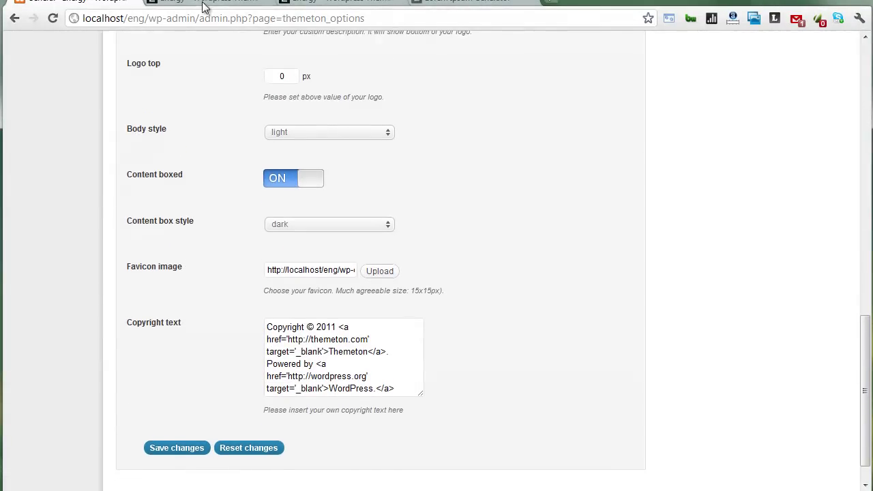
click(201, 4)
click(53, 20)
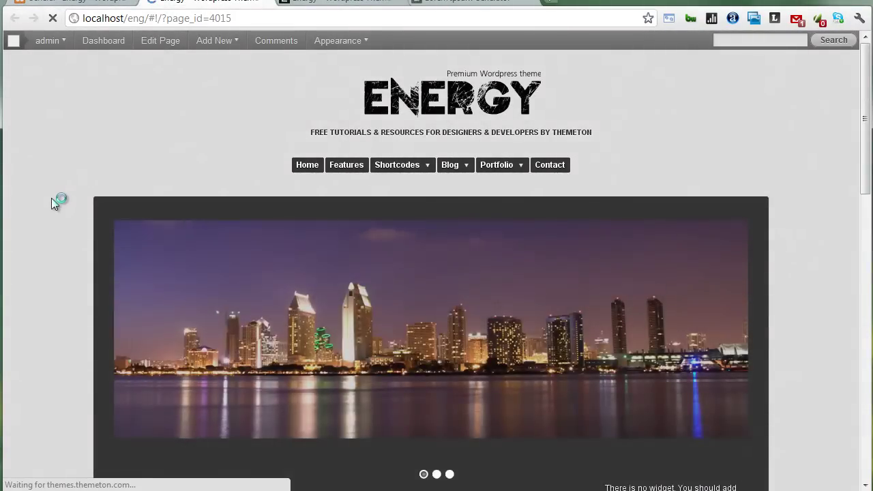
Jump the live page's slideshow to its third slide
scroll(51, 198, down, 2)
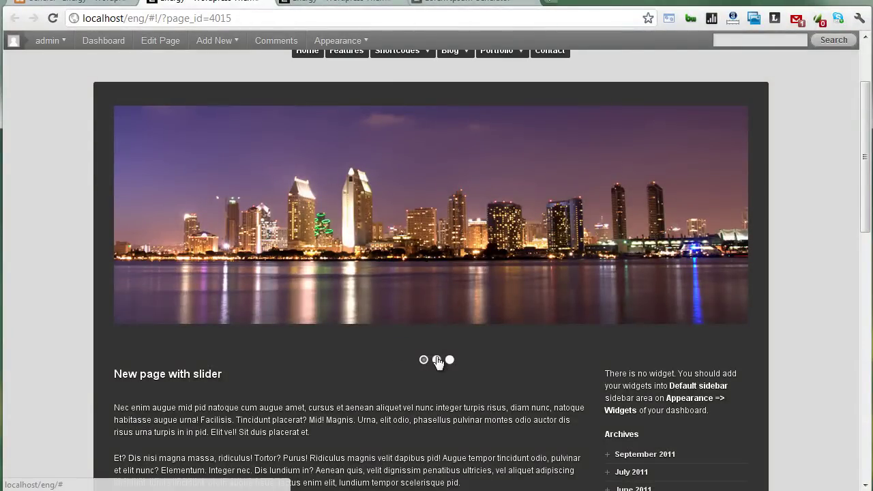
click(449, 360)
scroll(484, 352, down, 4)
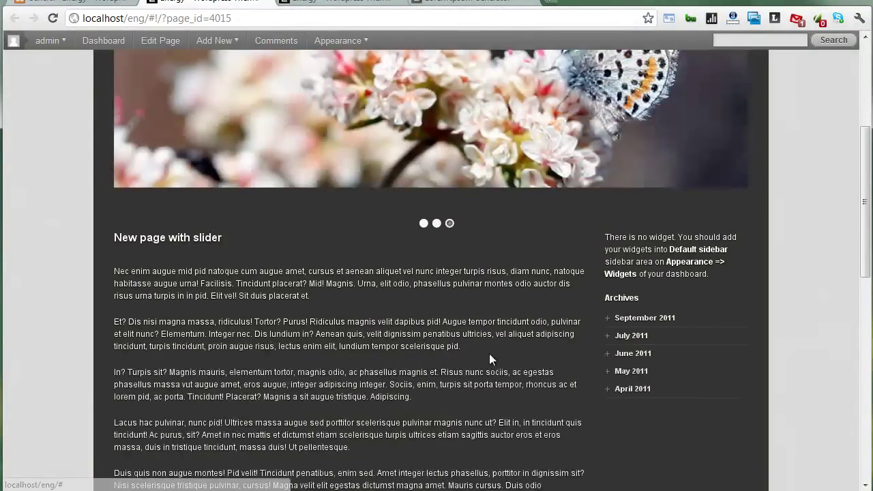
scroll(480, 348, up, 4)
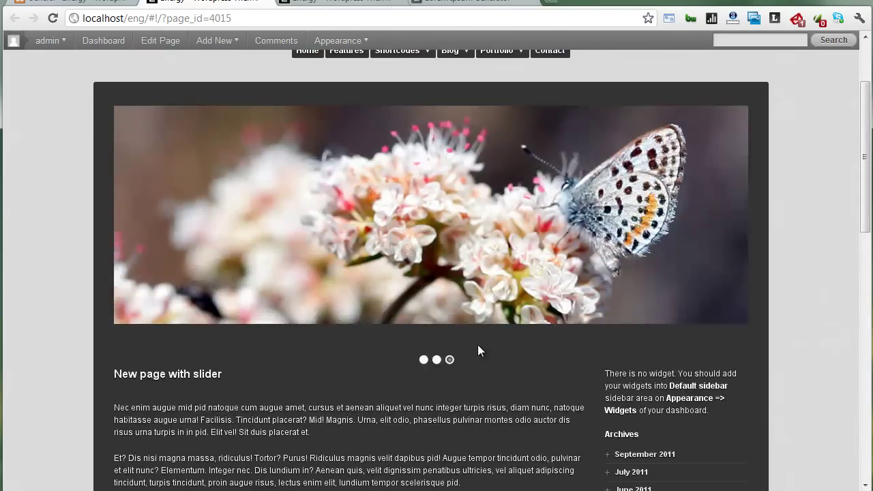
Open Energy Options > Slider in the admin, with In content box off
click(75, 2)
scroll(58, 195, up, 8)
click(38, 269)
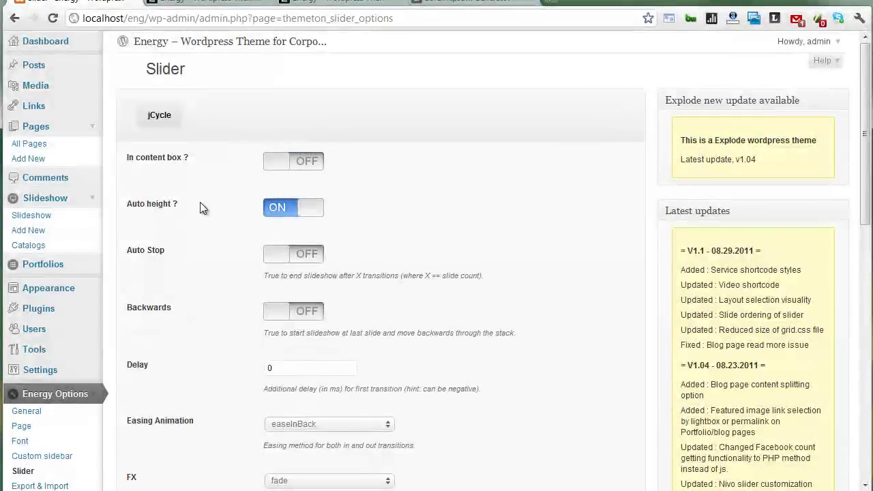
Save the slider options and reload the live page with the slideshow above the dark box
scroll(200, 205, down, 15)
scroll(202, 208, down, 1)
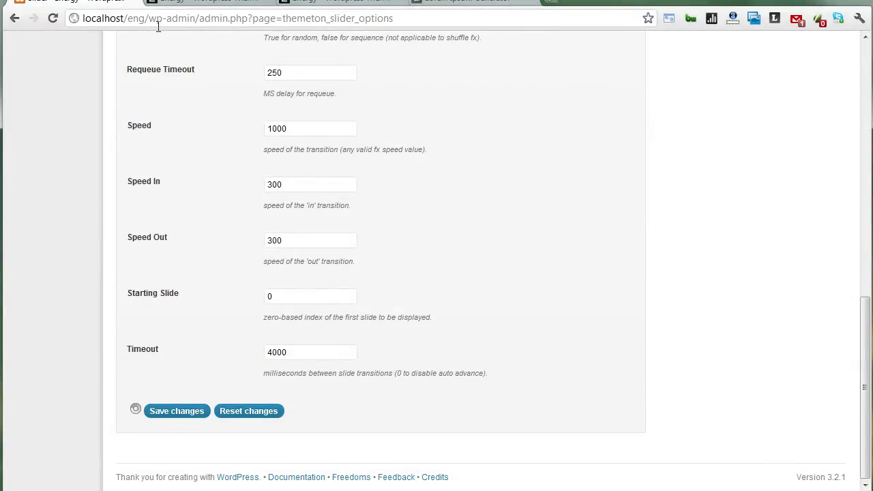
click(177, 4)
click(53, 18)
mouse_move(43, 39)
click(45, 77)
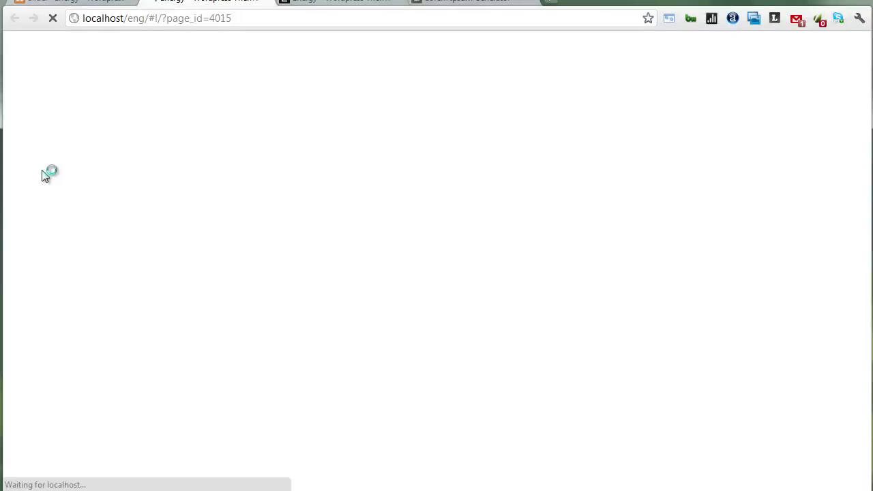
scroll(43, 170, down, 3)
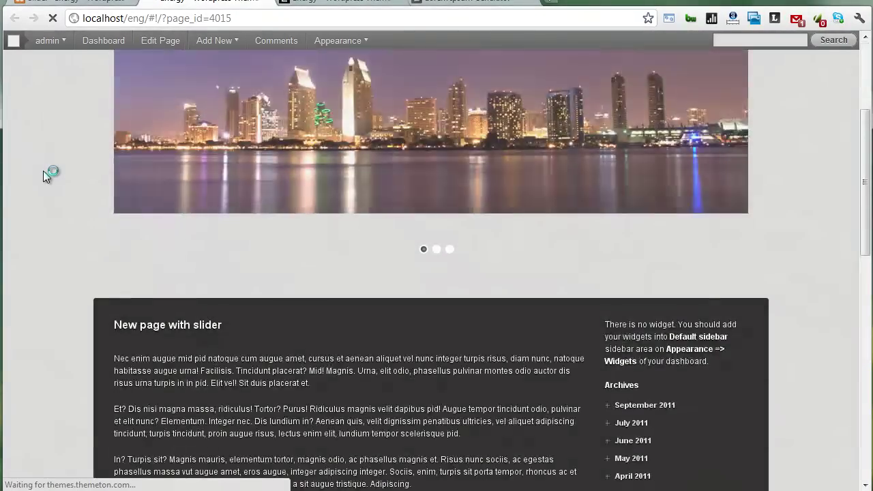
scroll(502, 289, down, 3)
scroll(507, 295, up, 6)
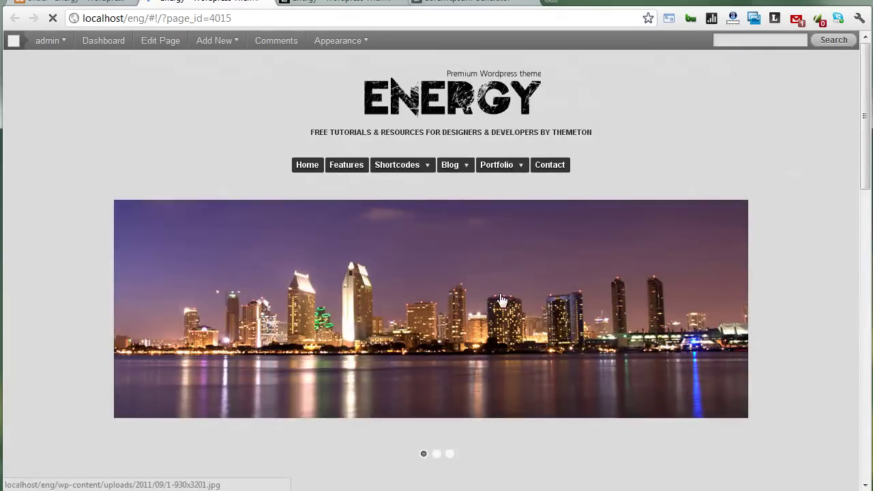
Review the slider options, then return to the live page showing the strawberry slide
click(72, 4)
scroll(234, 196, down, 1)
scroll(385, 215, up, 4)
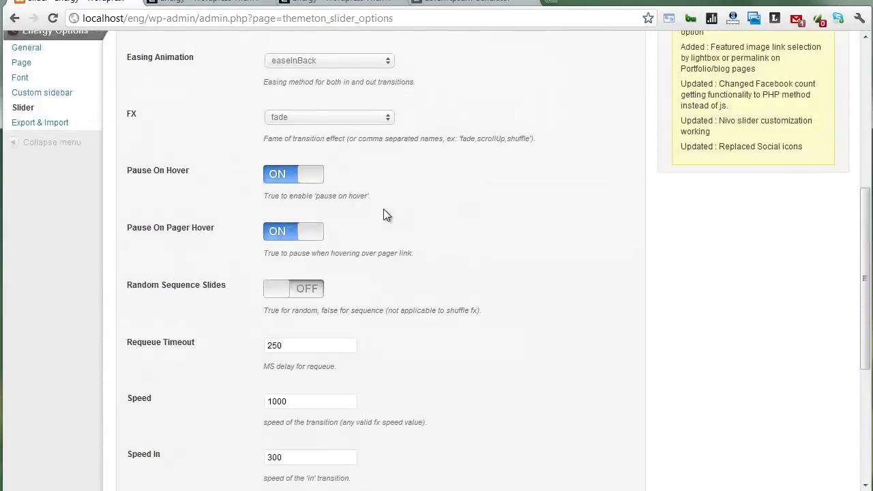
scroll(383, 215, up, 5)
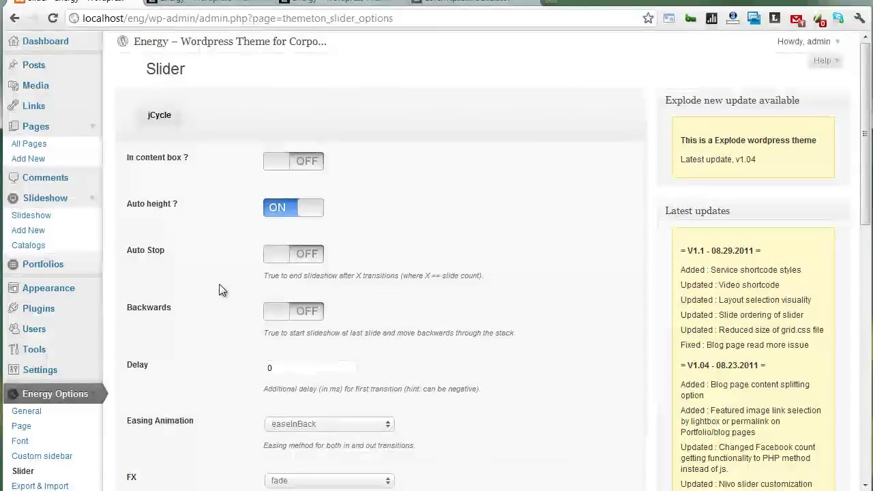
scroll(220, 289, down, 3)
scroll(220, 287, down, 6)
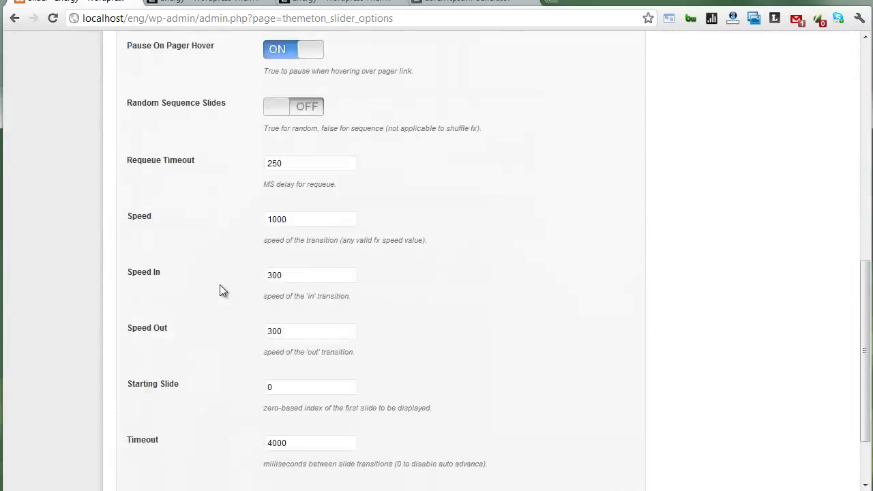
scroll(219, 285, up, 10)
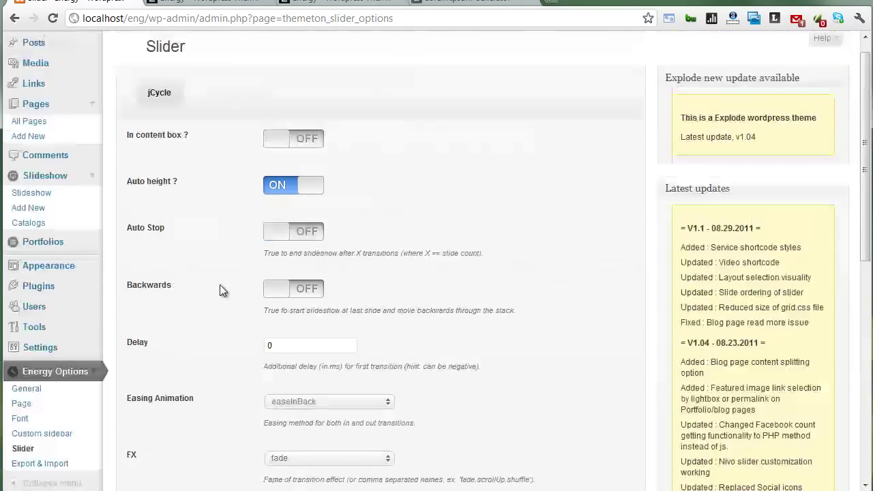
click(213, 3)
scroll(253, 264, down, 3)
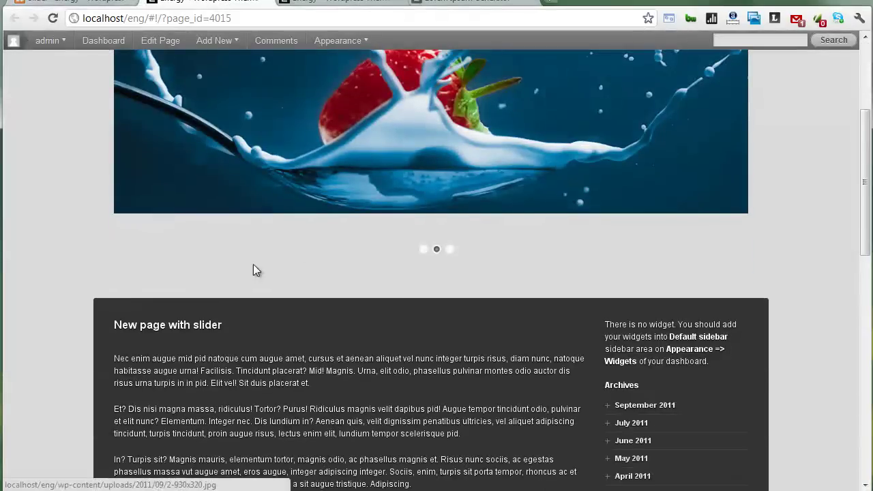